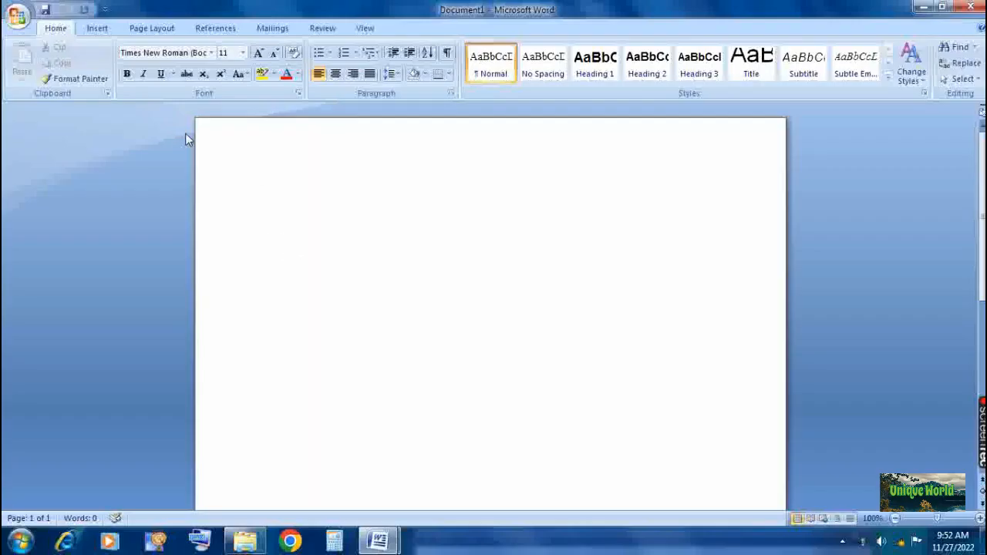
- Open the custom margin settings and reduce the top page margin to 0"
{"action": "left_click", "coordinate": [149, 30]}
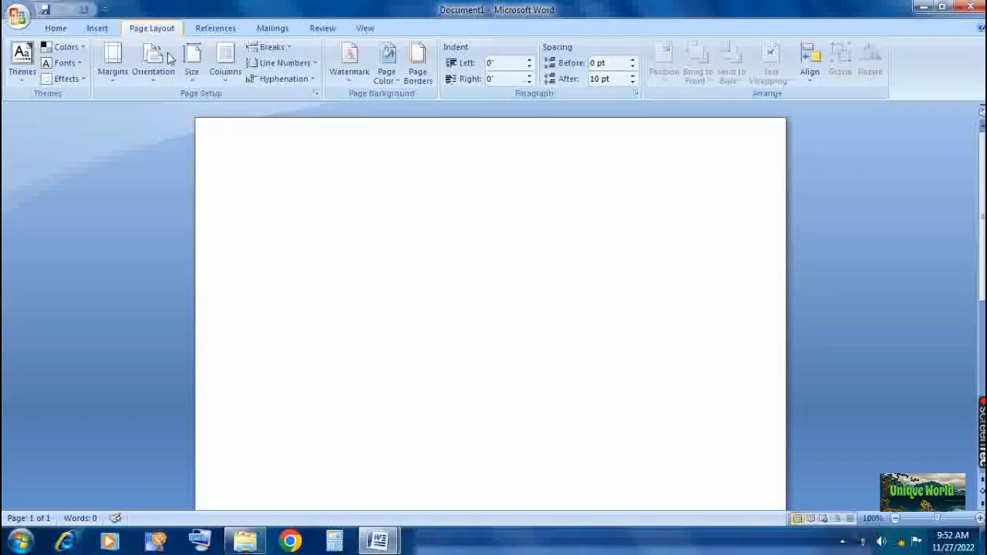
{"action": "left_click", "coordinate": [110, 83]}
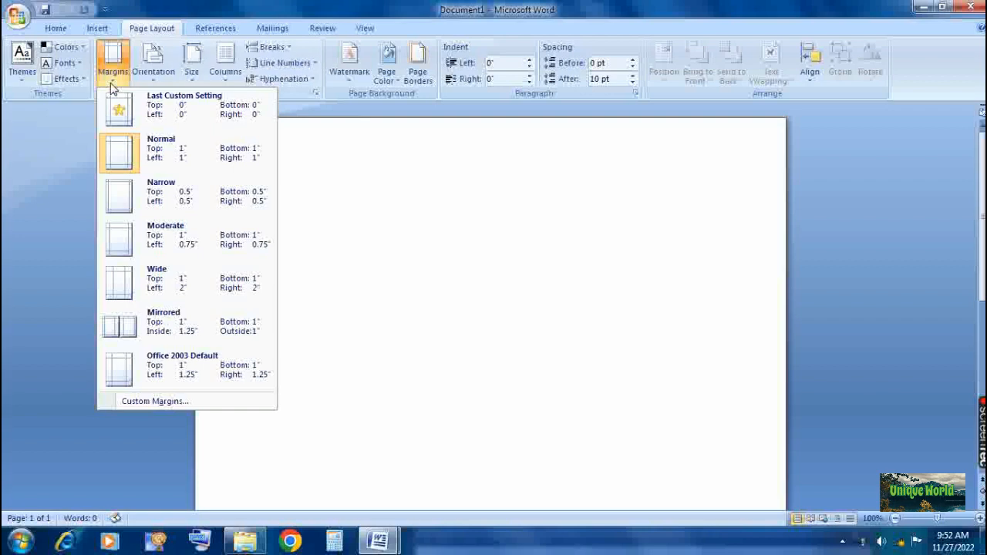
{"action": "left_click", "coordinate": [149, 400]}
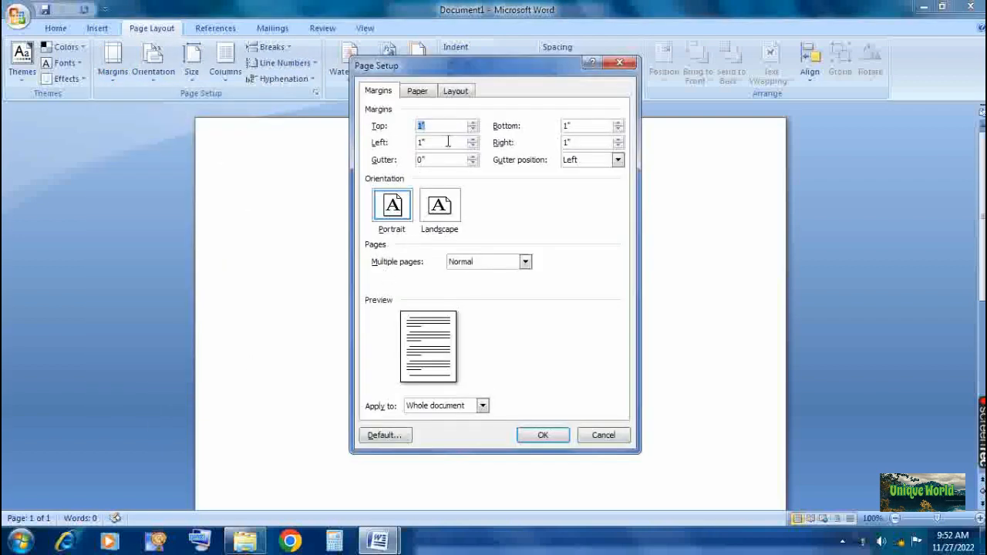
{"action": "left_click", "coordinate": [472, 123]}
{"action": "left_click", "coordinate": [472, 123]}
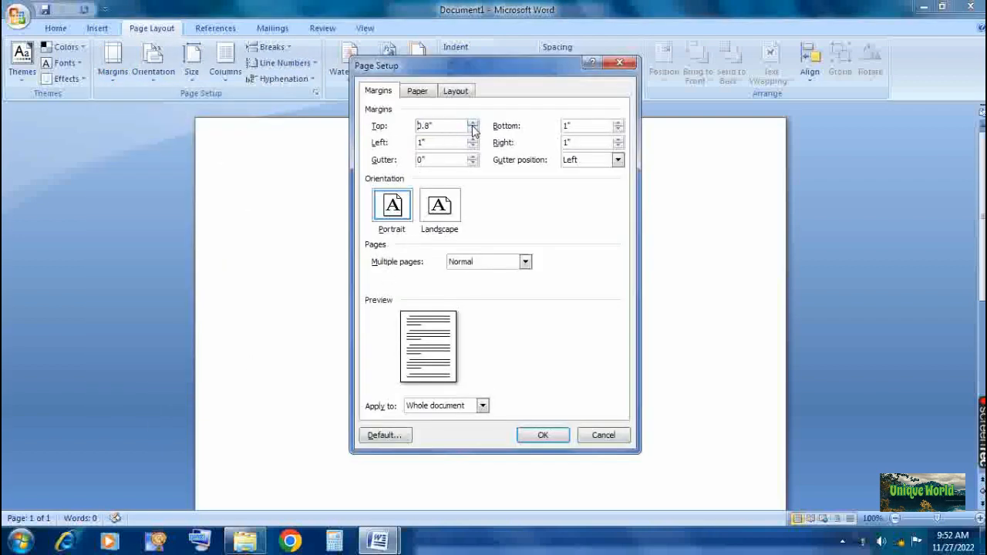
{"action": "left_click", "coordinate": [472, 129]}
{"action": "left_click", "coordinate": [472, 129]}
{"action": "left_click", "coordinate": [473, 130]}
{"action": "left_click", "coordinate": [472, 130]}
{"action": "left_click", "coordinate": [473, 130]}
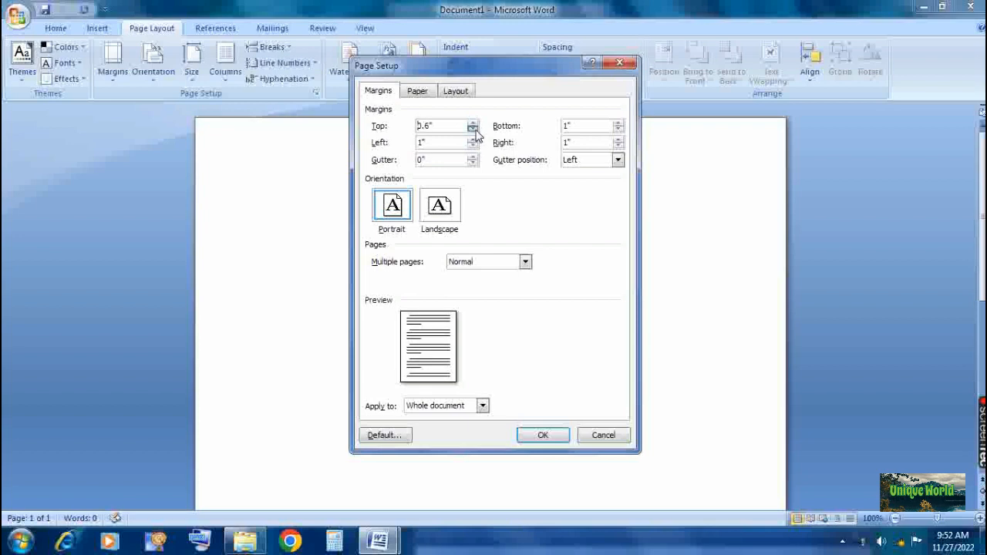
{"action": "left_click", "coordinate": [473, 130]}
{"action": "left_click", "coordinate": [473, 130]}
{"action": "left_click", "coordinate": [473, 130]}
{"action": "left_click", "coordinate": [473, 130]}
{"action": "left_click", "coordinate": [473, 129]}
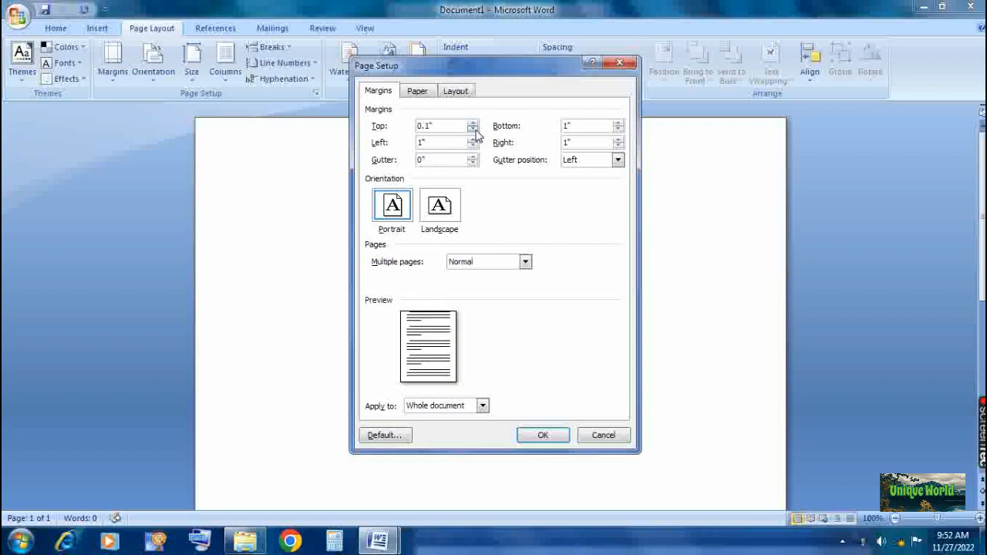
{"action": "left_click", "coordinate": [473, 130]}
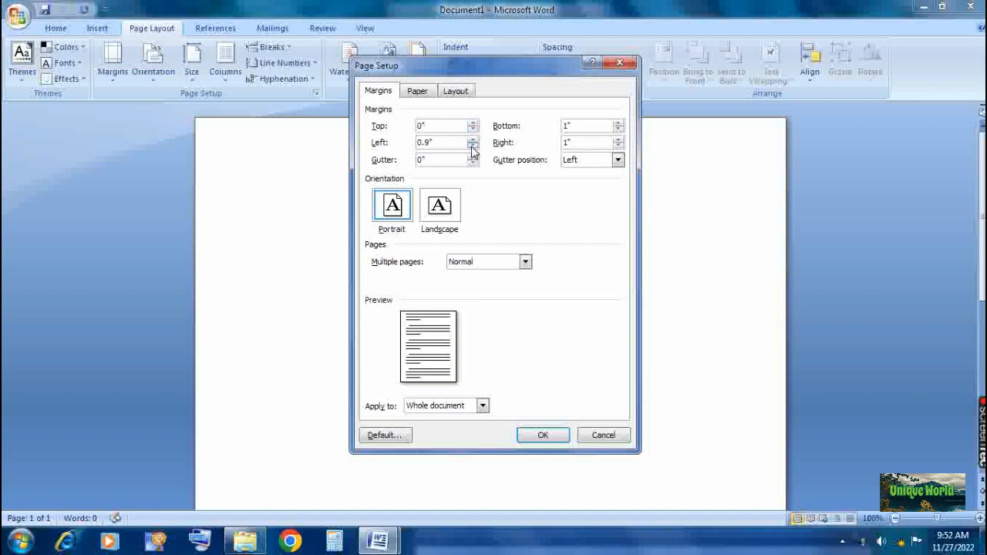
- Reduce the left, right and bottom page margins to 0" and apply the page setup
{"action": "left_click", "coordinate": [473, 146]}
{"action": "left_click", "coordinate": [473, 147]}
{"action": "left_click", "coordinate": [473, 146]}
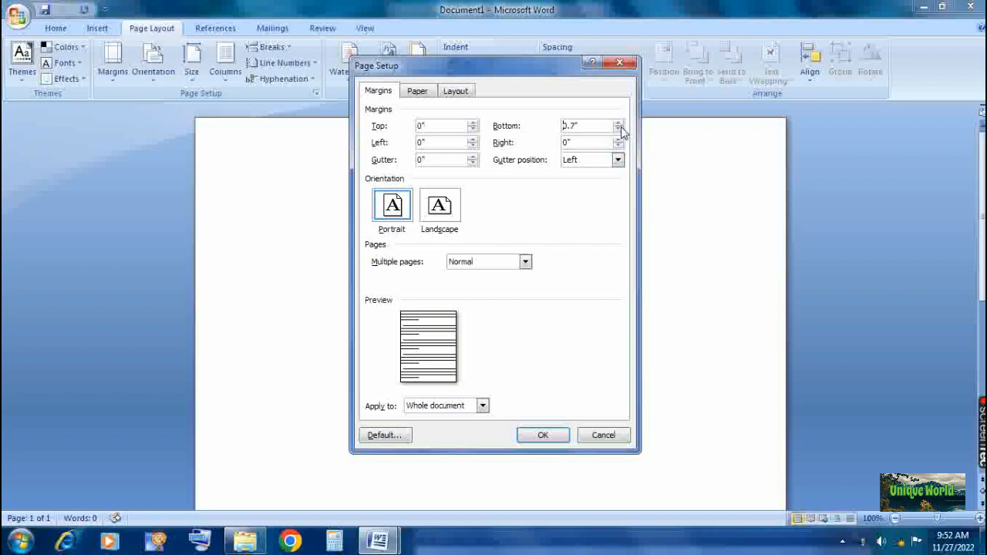
{"action": "key", "text": "Delete"}
{"action": "key", "text": "Delete"}
{"action": "left_click", "coordinate": [561, 436]}
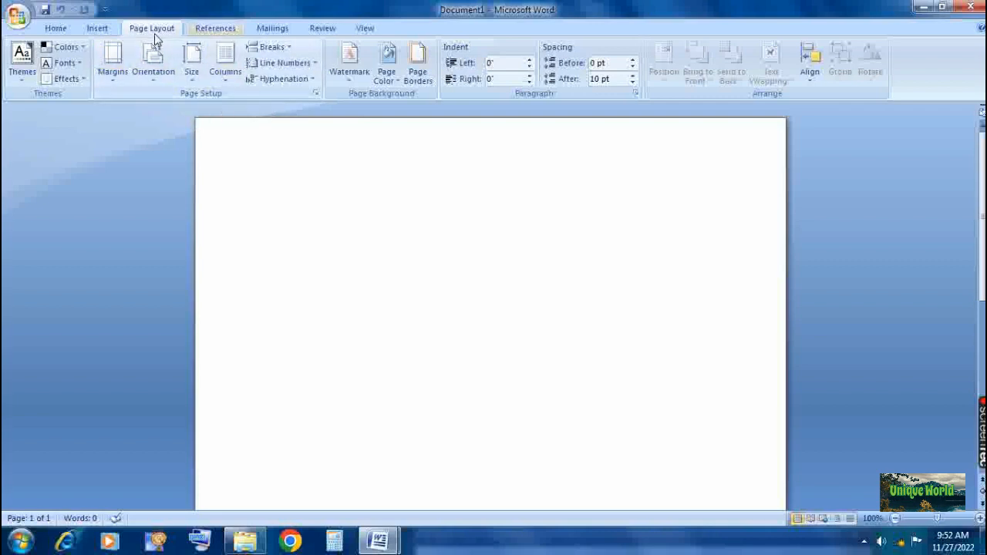
{"action": "left_click", "coordinate": [99, 29]}
{"action": "left_click", "coordinate": [114, 77]}
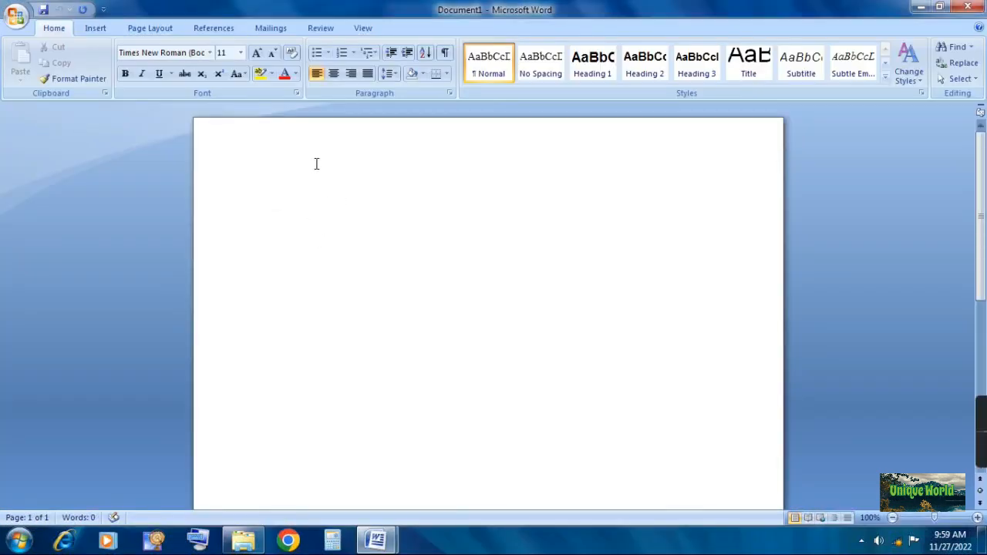
- Set custom page margins of 0" on all four sides for the whole document and apply them
{"action": "left_click", "coordinate": [147, 31]}
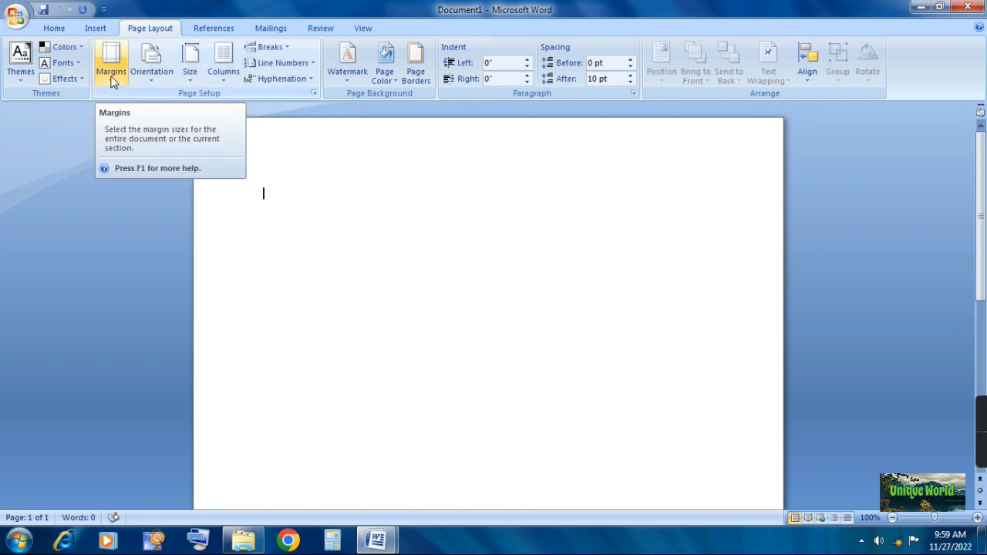
{"action": "left_click", "coordinate": [113, 78]}
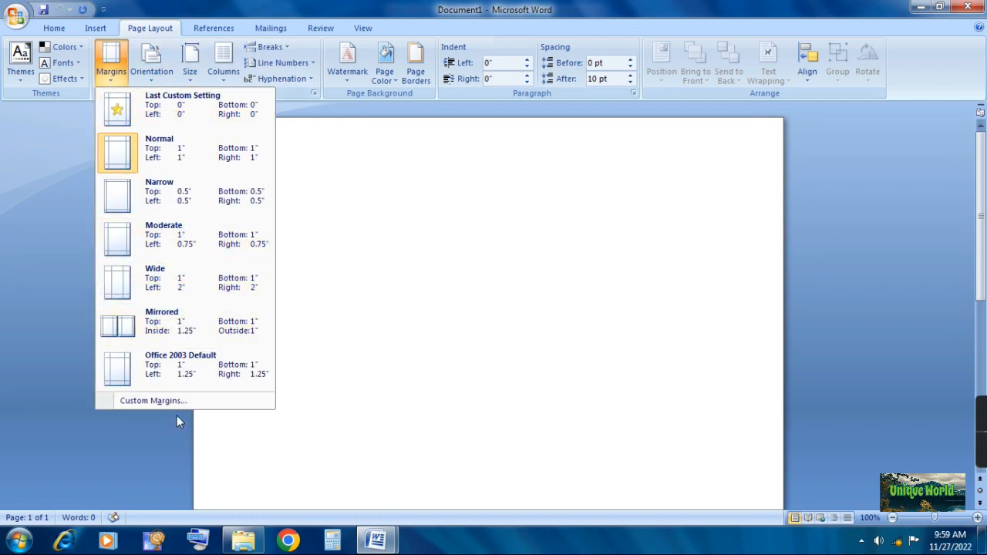
{"action": "left_click", "coordinate": [146, 403]}
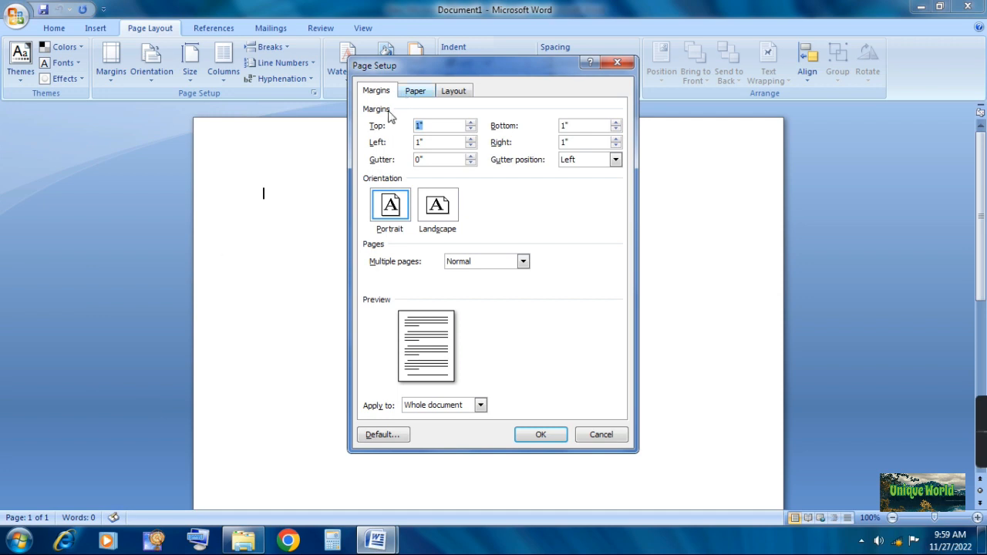
{"action": "left_click_drag", "start_coordinate": [469, 128], "coordinate": [470, 128]}
{"action": "left_click", "coordinate": [469, 129]}
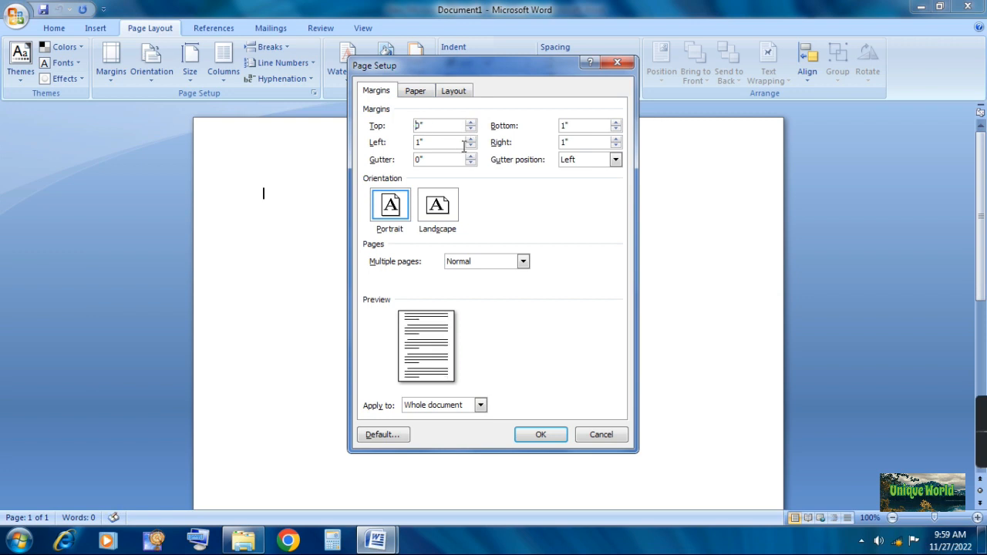
{"action": "left_click", "coordinate": [470, 146]}
{"action": "key", "text": "Down"}
{"action": "key", "text": "Down"}
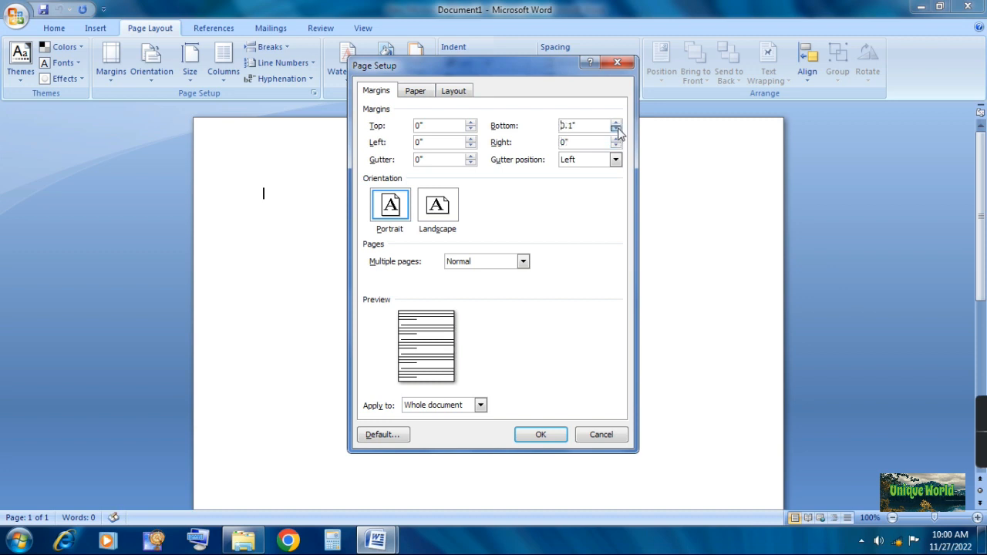
{"action": "left_click", "coordinate": [541, 434]}
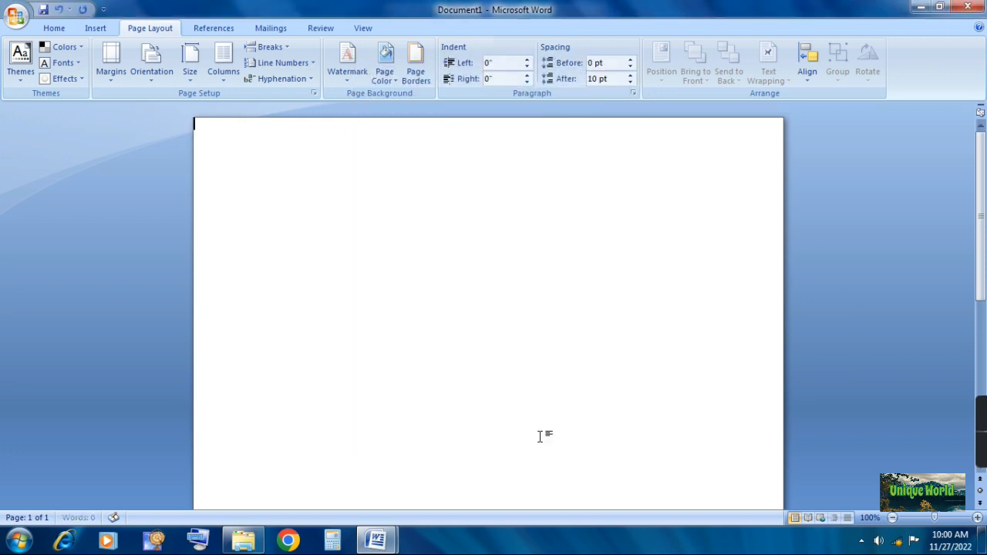
- Insert a table with two columns and three rows at the top of the blank page
{"action": "left_click", "coordinate": [96, 28]}
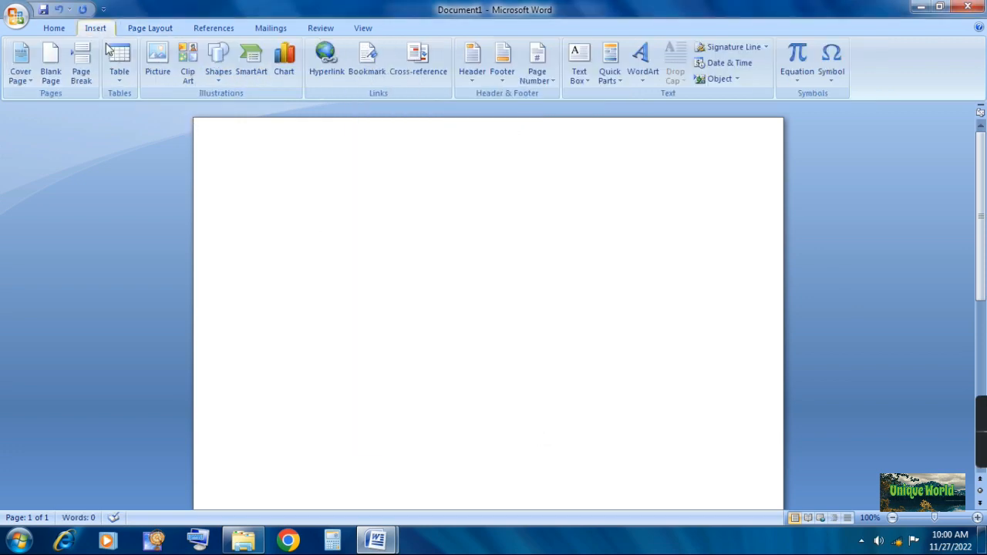
{"action": "left_click", "coordinate": [126, 77]}
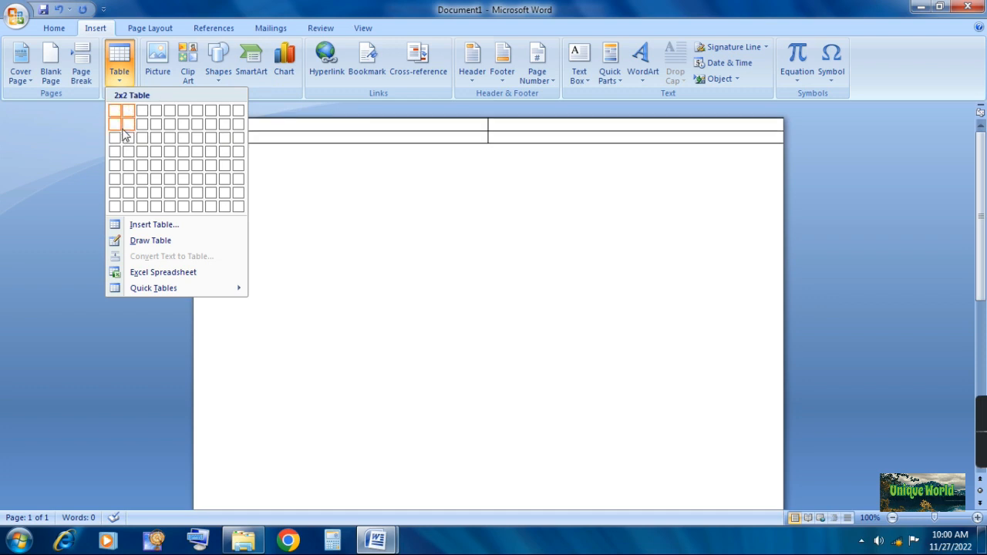
{"action": "left_click", "coordinate": [126, 144]}
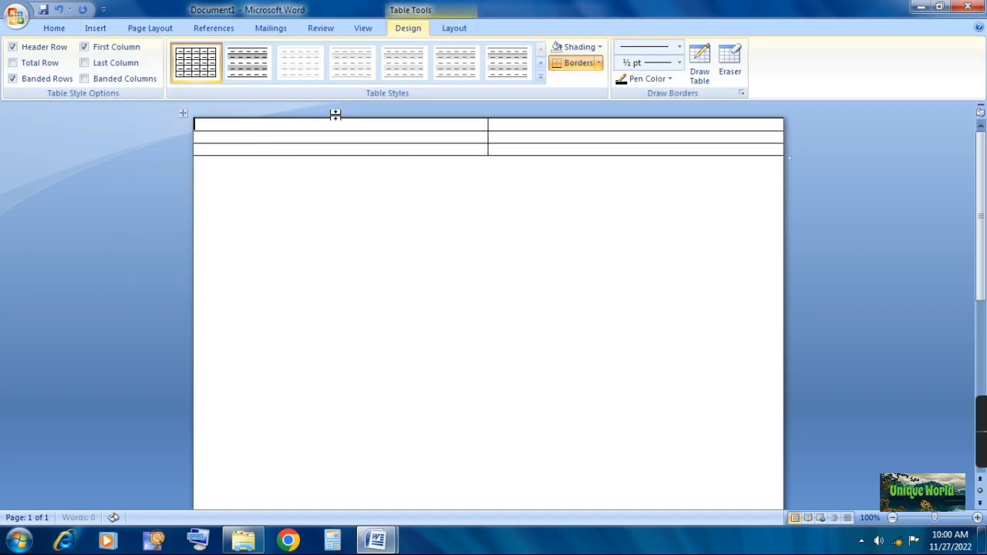
- Set the height of the table's first row to 1"
{"action": "left_click", "coordinate": [457, 32]}
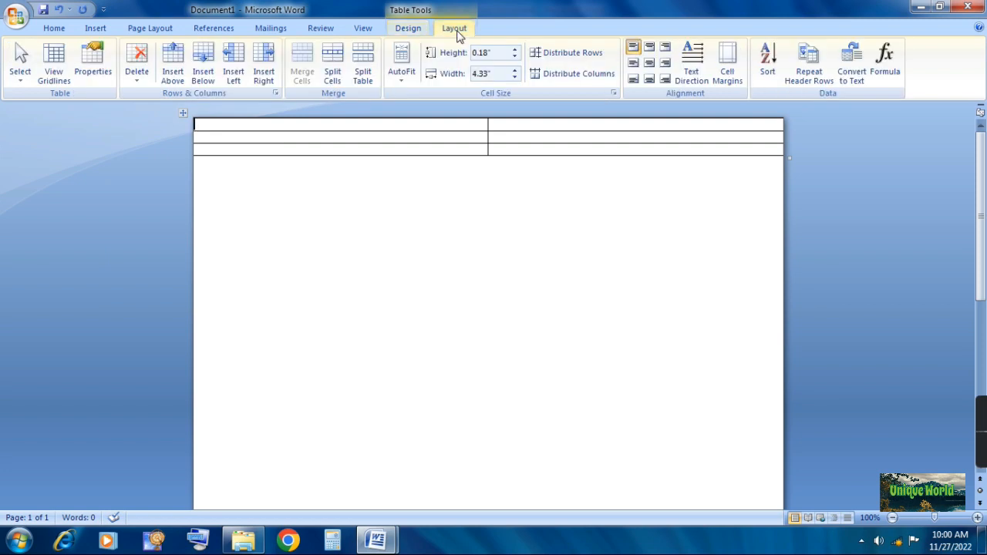
{"action": "left_click", "coordinate": [514, 51]}
{"action": "left_click", "coordinate": [515, 50]}
{"action": "left_click", "coordinate": [514, 50]}
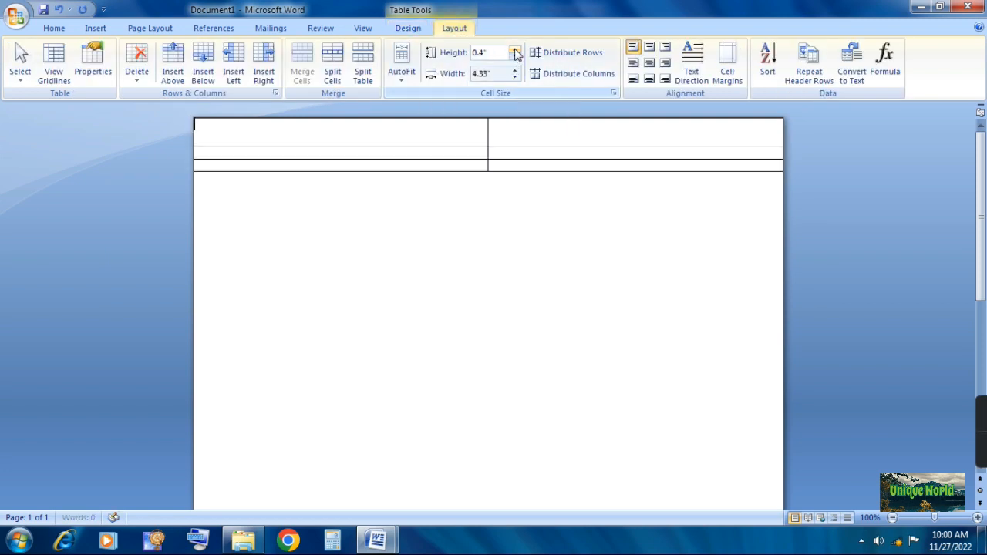
{"action": "left_click", "coordinate": [515, 50]}
{"action": "left_click", "coordinate": [515, 50]}
{"action": "left_click", "coordinate": [515, 50]}
{"action": "left_click", "coordinate": [515, 50]}
{"action": "left_click", "coordinate": [515, 50]}
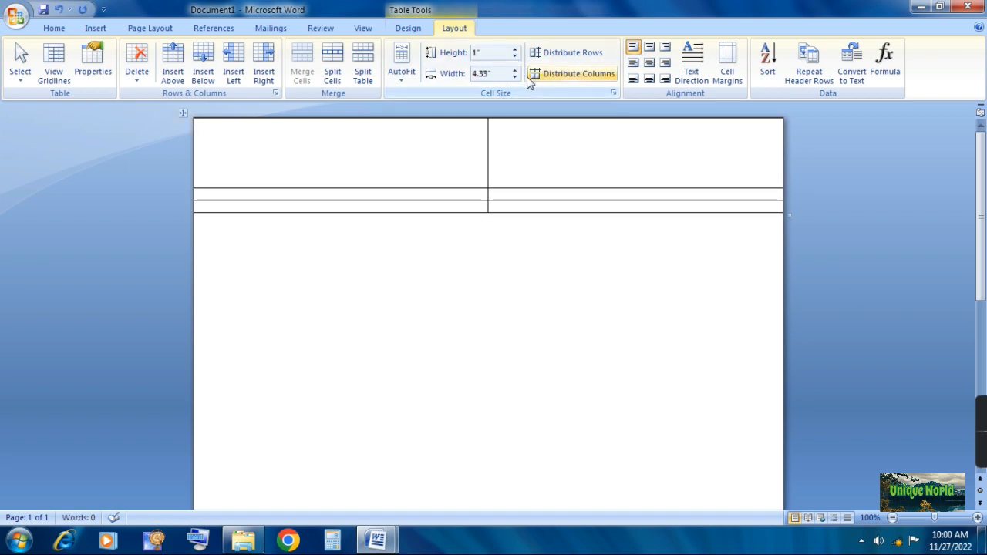
- Reduce the width of the table's first column to 1"
{"action": "left_click", "coordinate": [514, 77]}
{"action": "left_click", "coordinate": [515, 77]}
{"action": "left_click", "coordinate": [515, 77]}
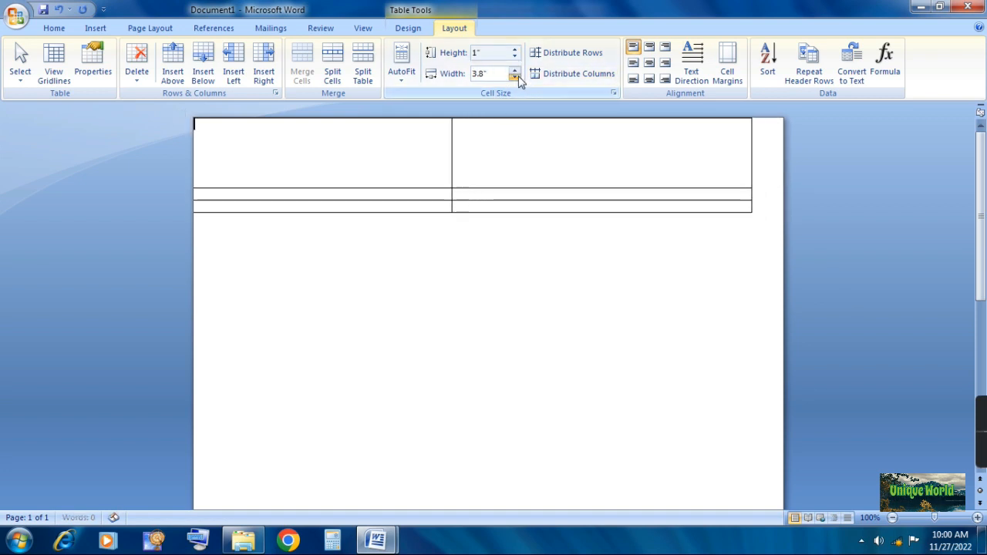
{"action": "left_click", "coordinate": [514, 77]}
{"action": "left_click", "coordinate": [515, 77]}
{"action": "left_click", "coordinate": [515, 77]}
{"action": "left_click", "coordinate": [516, 77]}
{"action": "left_click", "coordinate": [516, 77]}
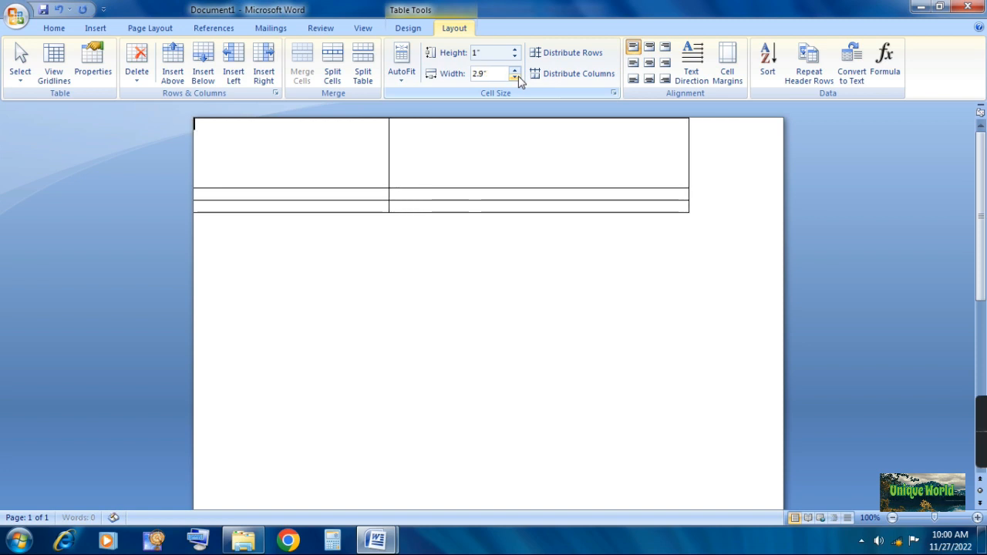
{"action": "left_click", "coordinate": [516, 77]}
{"action": "left_click", "coordinate": [516, 77]}
{"action": "left_click", "coordinate": [516, 77]}
{"action": "left_click", "coordinate": [516, 77]}
{"action": "left_click", "coordinate": [517, 77]}
{"action": "left_click", "coordinate": [516, 77]}
{"action": "left_click", "coordinate": [516, 77]}
{"action": "left_click", "coordinate": [516, 77]}
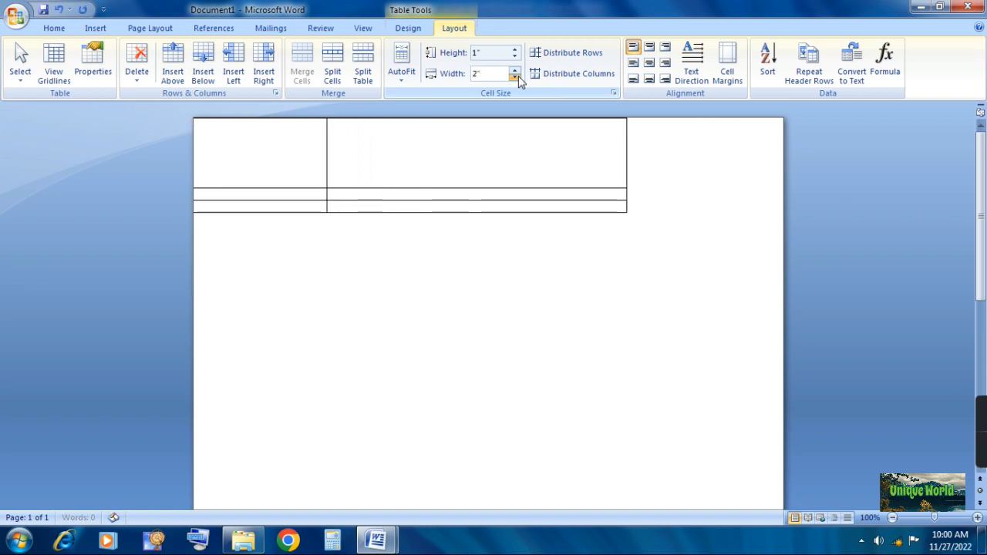
{"action": "left_click", "coordinate": [516, 77]}
{"action": "left_click", "coordinate": [516, 77]}
{"action": "left_click", "coordinate": [516, 77]}
{"action": "left_click", "coordinate": [516, 77]}
{"action": "left_click", "coordinate": [516, 77]}
{"action": "left_click", "coordinate": [516, 77]}
{"action": "left_click", "coordinate": [517, 77]}
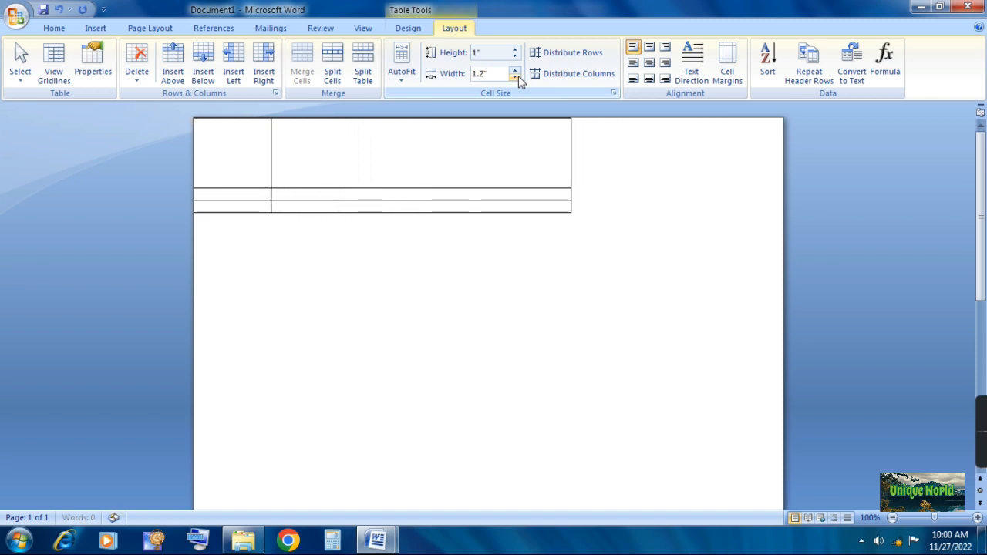
{"action": "left_click", "coordinate": [516, 77]}
{"action": "left_click", "coordinate": [516, 77]}
- Increase the width of the table's second column to 7.7" so the table spans the page
{"action": "left_click", "coordinate": [412, 166]}
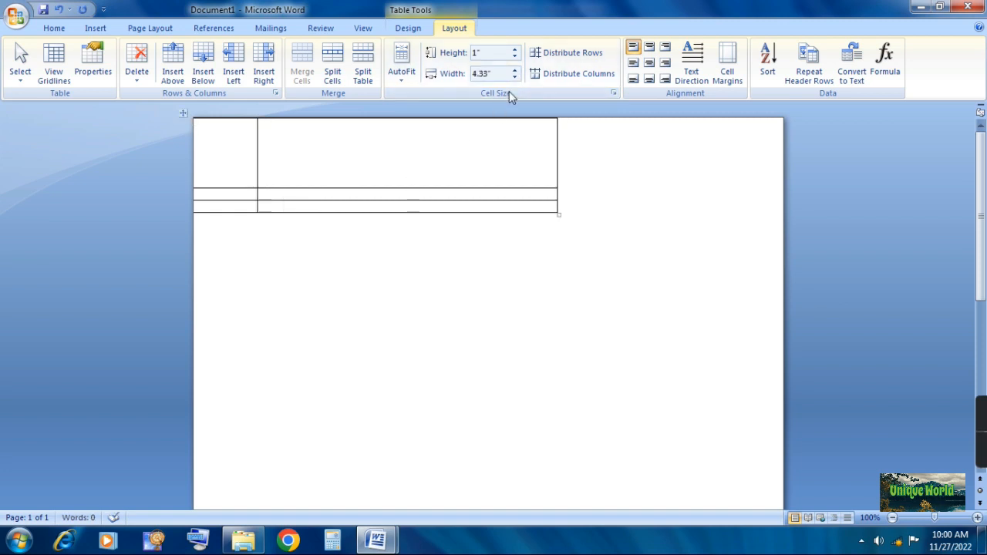
{"action": "left_click", "coordinate": [516, 70]}
{"action": "left_click", "coordinate": [515, 70]}
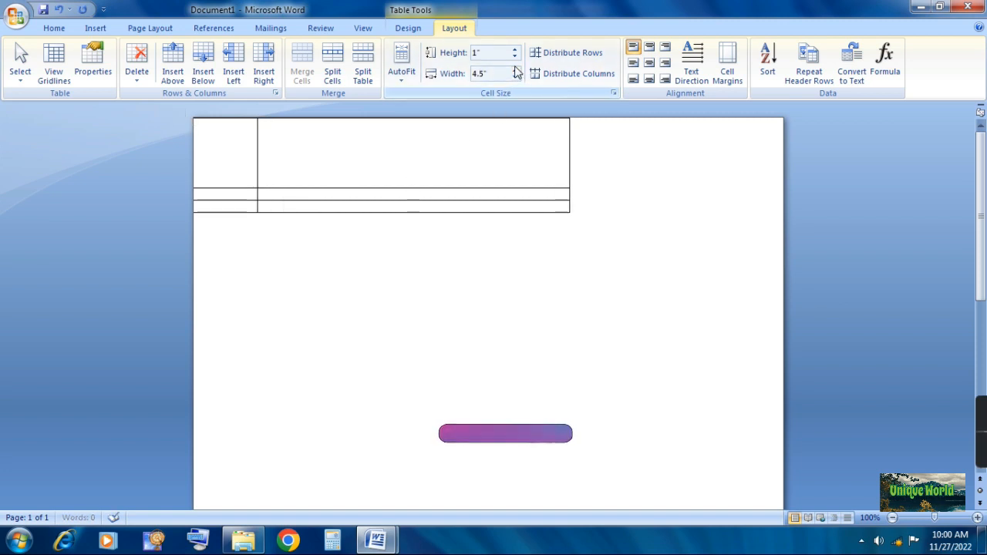
{"action": "left_click", "coordinate": [515, 70]}
{"action": "left_click", "coordinate": [515, 70]}
{"action": "left_click", "coordinate": [516, 70]}
{"action": "left_click", "coordinate": [515, 71]}
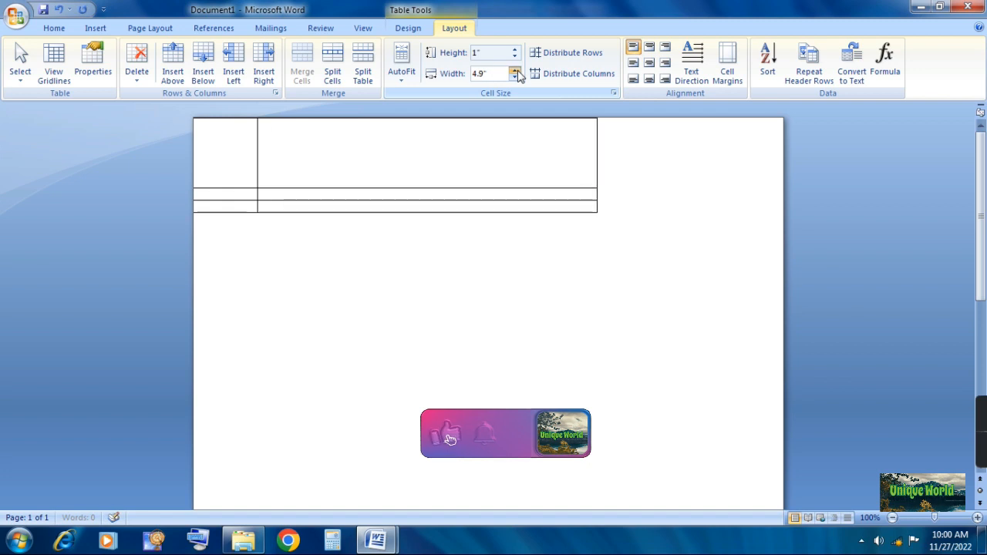
{"action": "left_click", "coordinate": [516, 70]}
{"action": "left_click", "coordinate": [515, 70]}
{"action": "left_click", "coordinate": [516, 70]}
{"action": "left_click", "coordinate": [516, 70]}
{"action": "left_click", "coordinate": [515, 70]}
{"action": "left_click", "coordinate": [516, 71]}
{"action": "left_click", "coordinate": [516, 70]}
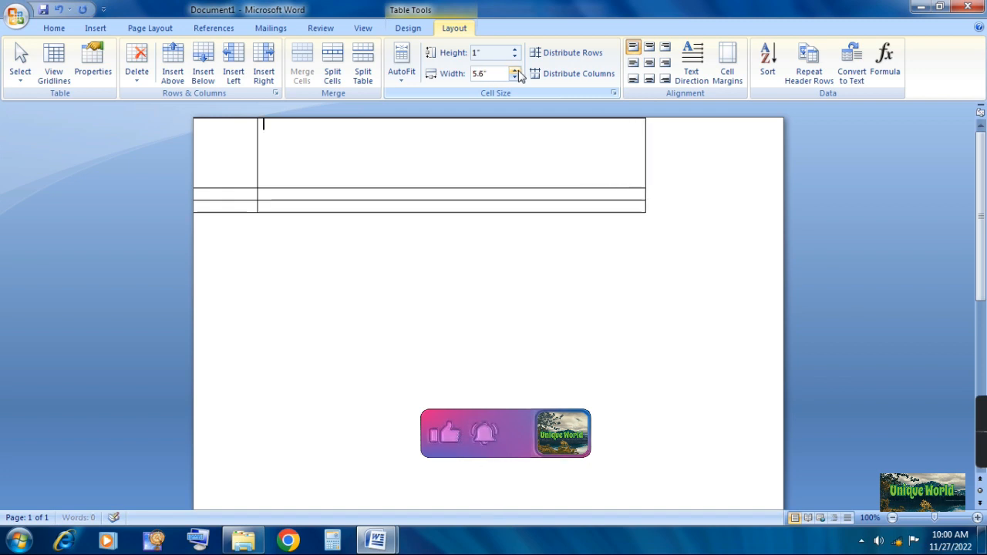
{"action": "left_click", "coordinate": [515, 70]}
{"action": "left_click", "coordinate": [515, 70]}
{"action": "left_click", "coordinate": [515, 70]}
{"action": "left_click", "coordinate": [516, 71]}
{"action": "left_click", "coordinate": [515, 70]}
{"action": "left_click", "coordinate": [516, 70]}
{"action": "left_click", "coordinate": [515, 70]}
{"action": "left_click", "coordinate": [516, 70]}
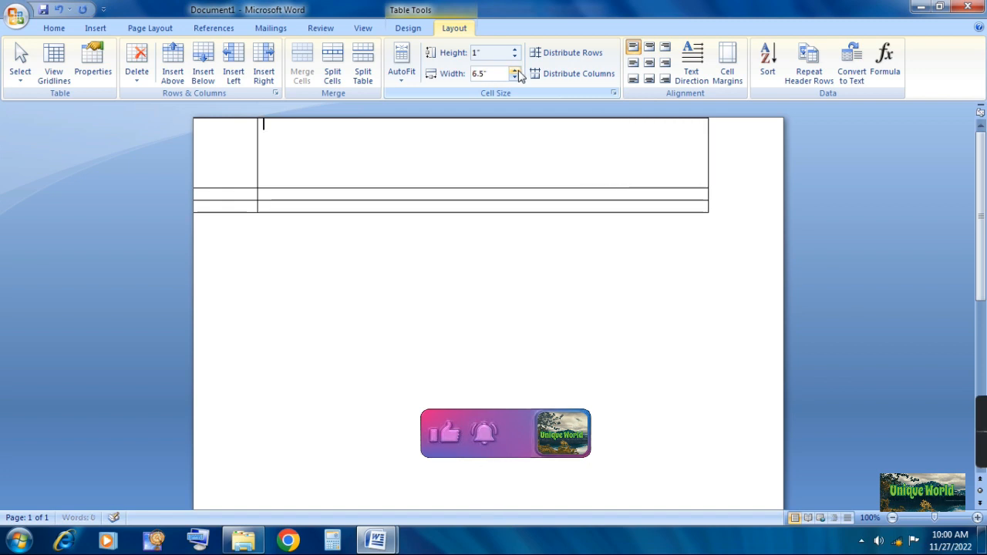
{"action": "left_click", "coordinate": [516, 70]}
{"action": "left_click", "coordinate": [515, 70]}
{"action": "left_click", "coordinate": [515, 70]}
{"action": "left_click", "coordinate": [516, 70]}
{"action": "left_click", "coordinate": [515, 70]}
{"action": "left_click", "coordinate": [516, 70]}
{"action": "left_click", "coordinate": [515, 70]}
{"action": "left_click", "coordinate": [515, 70]}
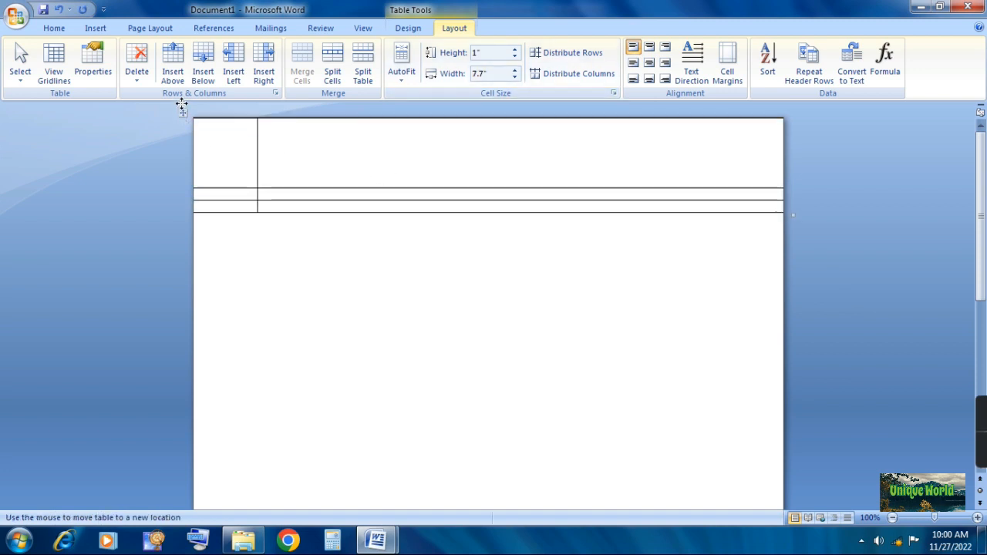
- Split the second-column cells of the table's second and third rows into 14 columns and 2 rows
{"action": "left_click", "coordinate": [183, 114]}
{"action": "left_click", "coordinate": [232, 158]}
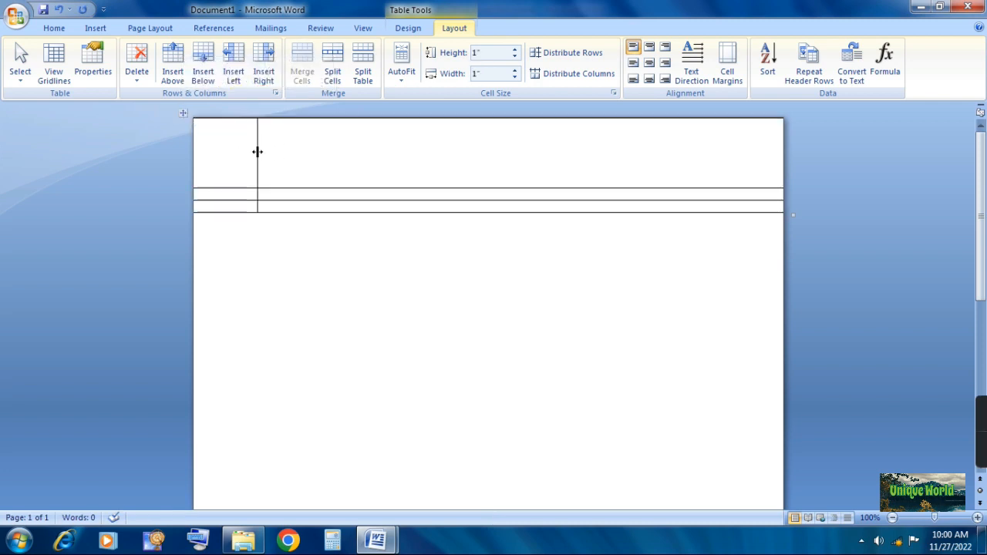
{"action": "left_click", "coordinate": [236, 195]}
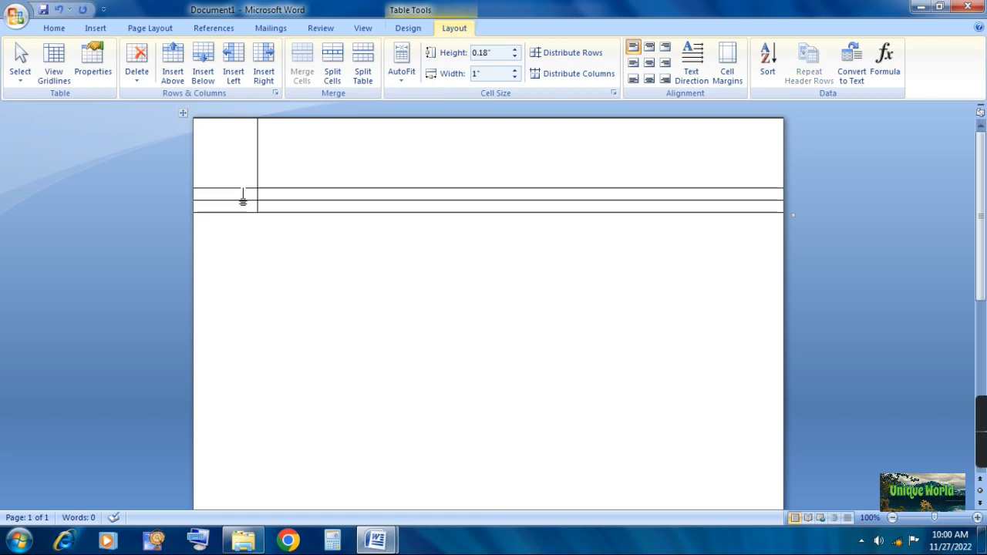
{"action": "left_click_drag", "start_coordinate": [278, 193], "coordinate": [267, 205]}
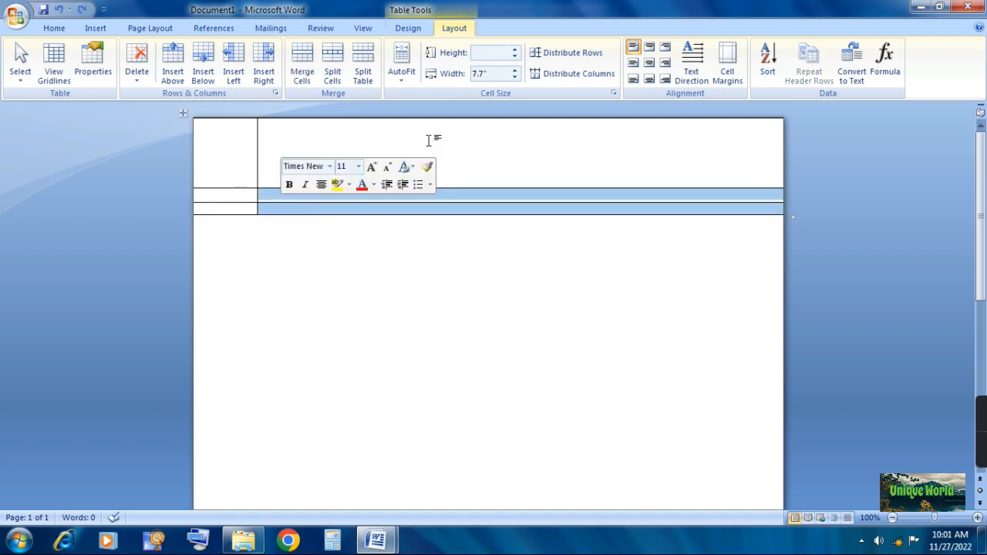
{"action": "left_click", "coordinate": [336, 77]}
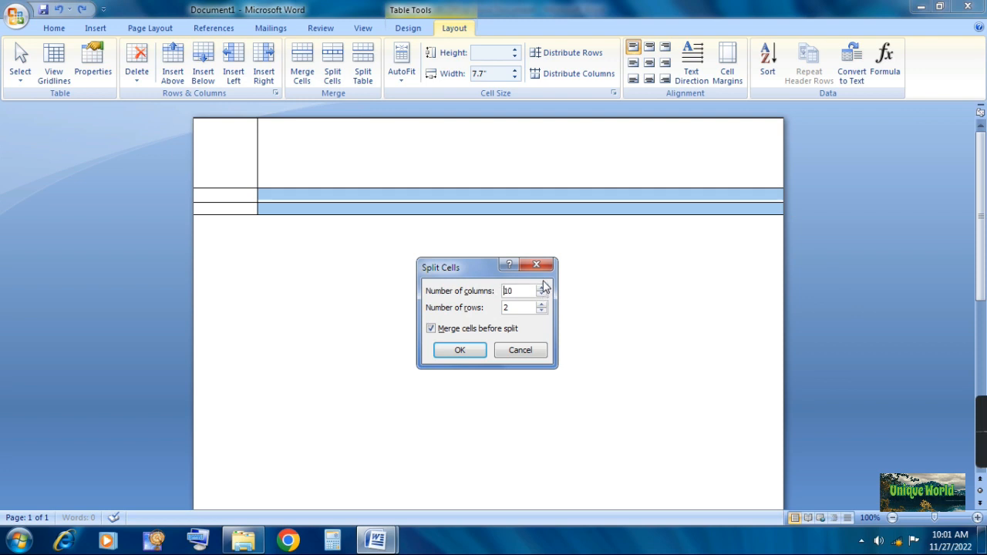
{"action": "left_click", "coordinate": [457, 350]}
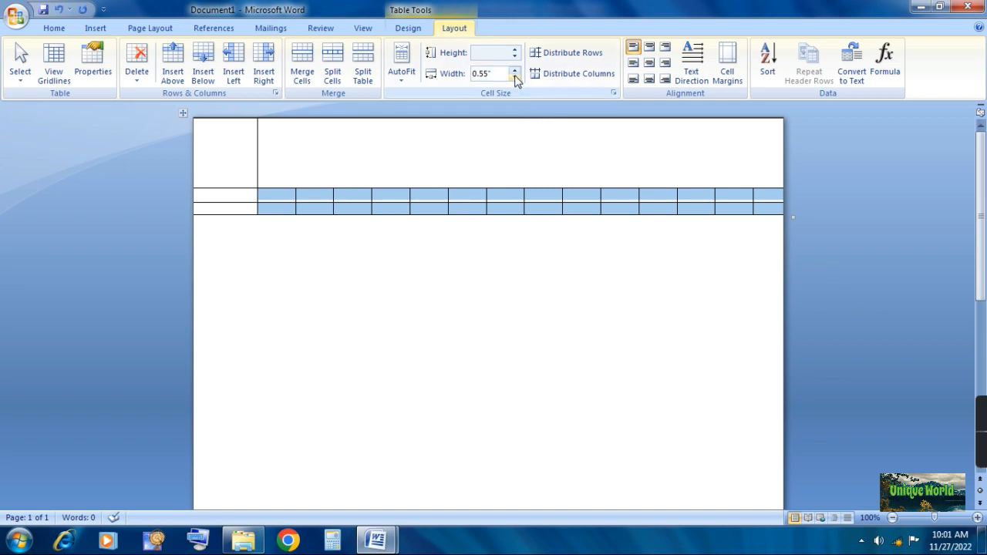
- Set the height of the table's second and third rows to 0.4"
{"action": "left_click", "coordinate": [516, 49]}
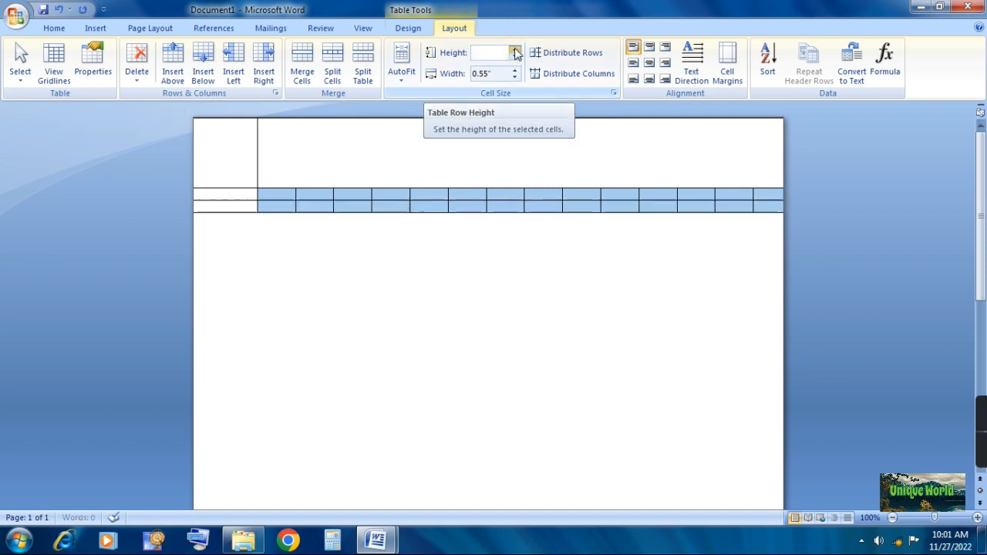
{"action": "left_click", "coordinate": [515, 49]}
{"action": "left_click", "coordinate": [516, 50]}
{"action": "left_click", "coordinate": [515, 49]}
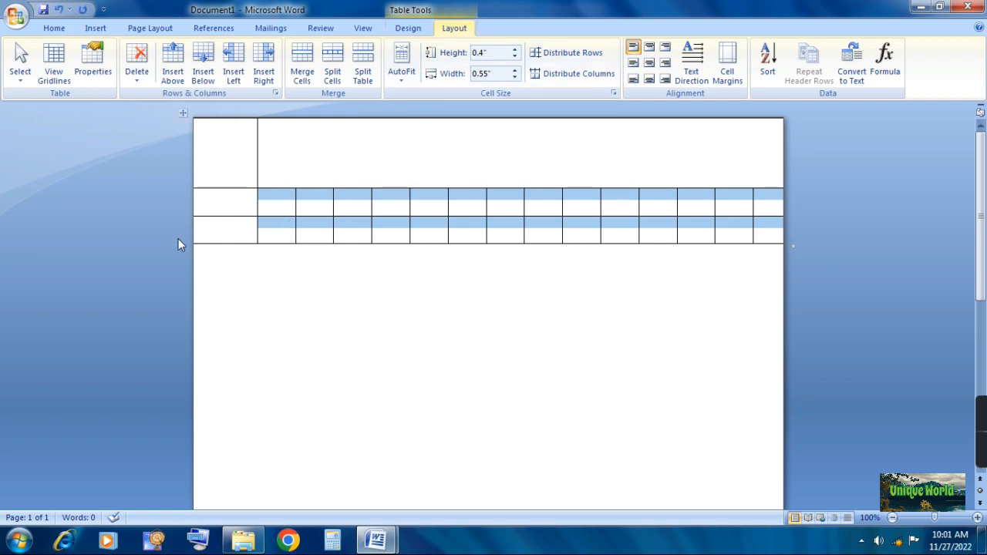
- Insert additional rows below the table's last row until the grid fills the page down to its lower edge
{"action": "left_click", "coordinate": [224, 229]}
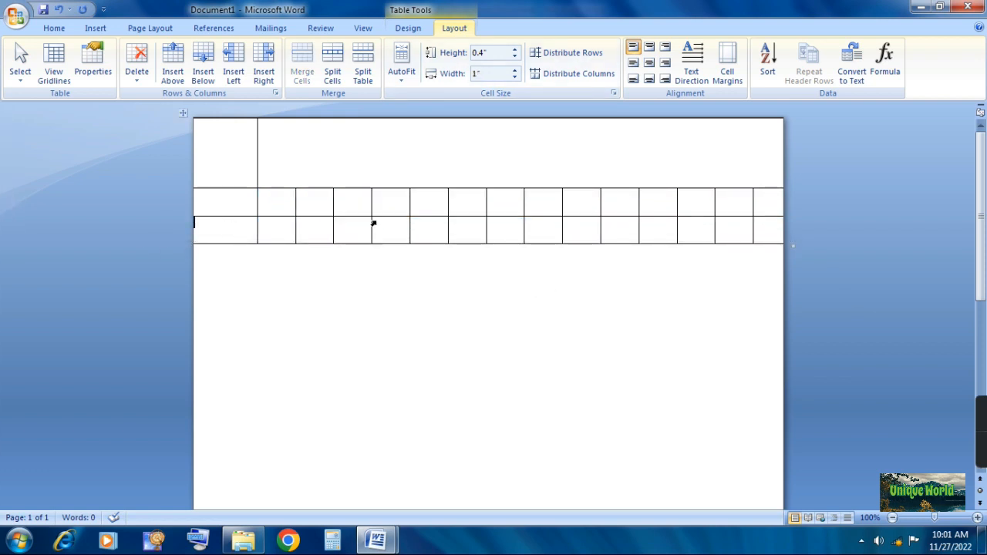
{"action": "left_click", "coordinate": [205, 56]}
{"action": "left_click", "coordinate": [205, 58]}
{"action": "left_click", "coordinate": [205, 61]}
{"action": "left_click", "coordinate": [205, 63]}
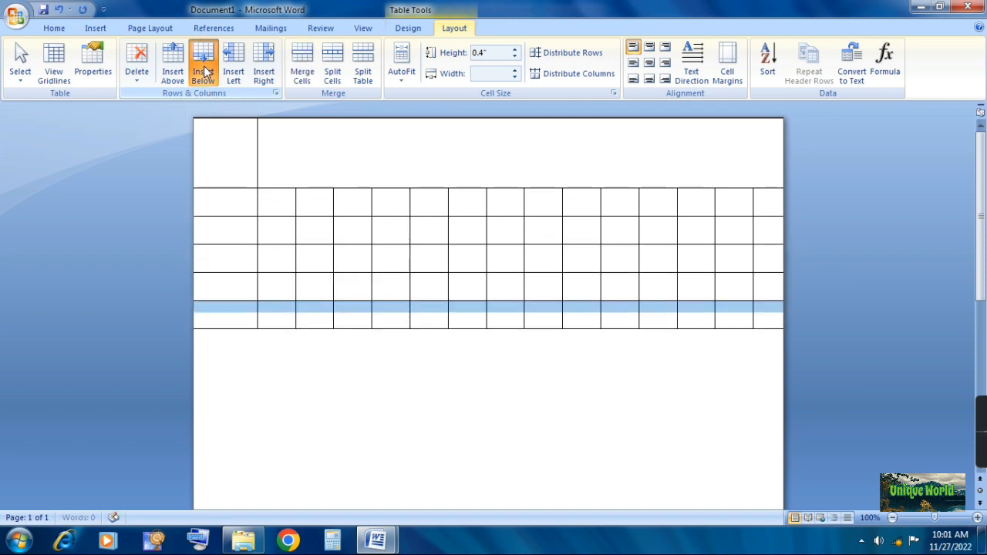
{"action": "left_click", "coordinate": [206, 66]}
{"action": "left_click", "coordinate": [206, 69]}
{"action": "left_click", "coordinate": [206, 71]}
{"action": "left_click", "coordinate": [205, 71]}
{"action": "left_click", "coordinate": [205, 71]}
{"action": "scroll", "coordinate": [286, 276], "scroll_direction": "down", "scroll_amount": 5}
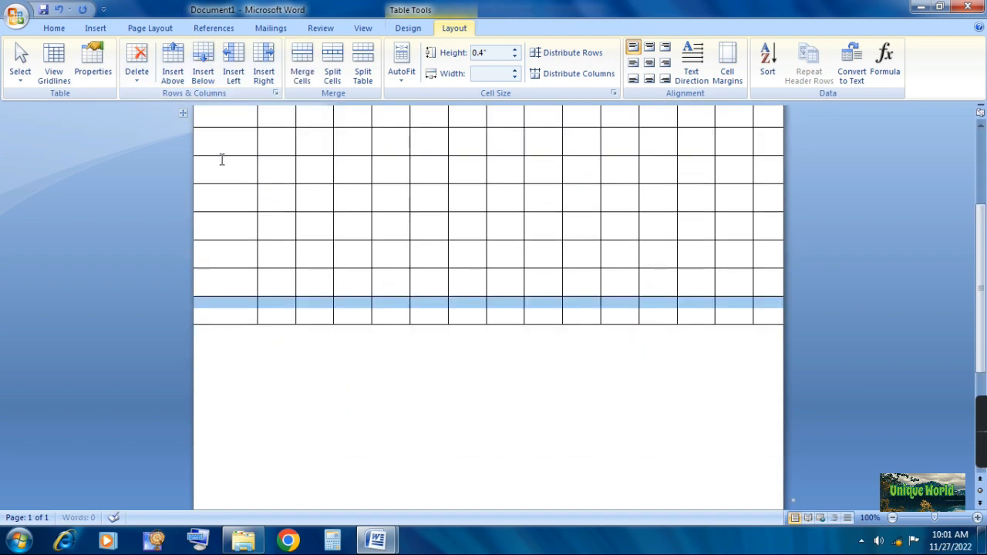
{"action": "left_click", "coordinate": [201, 68]}
{"action": "left_click", "coordinate": [202, 68]}
{"action": "left_click", "coordinate": [202, 68]}
{"action": "left_click", "coordinate": [202, 68]}
{"action": "scroll", "coordinate": [331, 314], "scroll_direction": "down", "scroll_amount": 5}
{"action": "scroll", "coordinate": [291, 286], "scroll_direction": "up", "scroll_amount": 1}
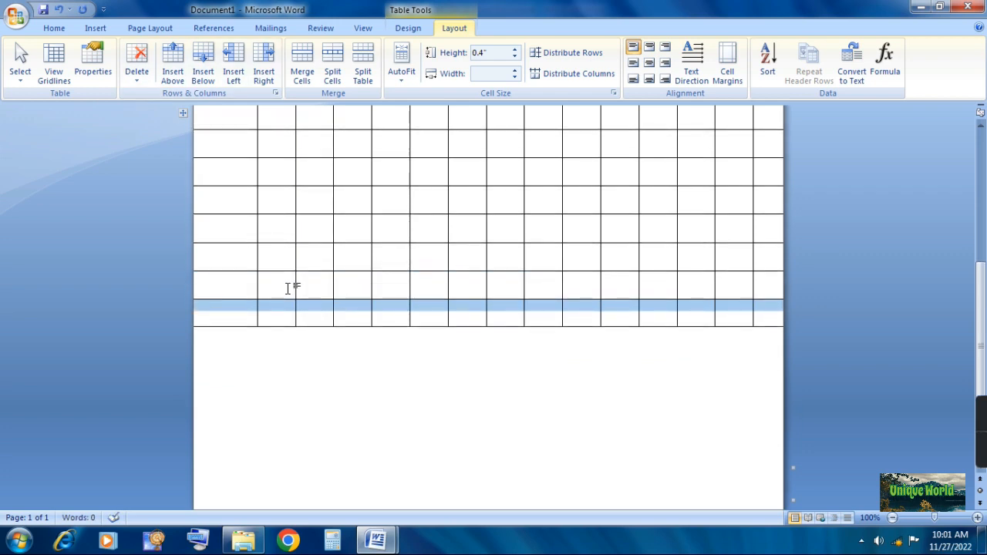
{"action": "scroll", "coordinate": [227, 155], "scroll_direction": "down", "scroll_amount": 2}
{"action": "left_click", "coordinate": [202, 62]}
{"action": "left_click", "coordinate": [203, 62]}
{"action": "left_click", "coordinate": [202, 62]}
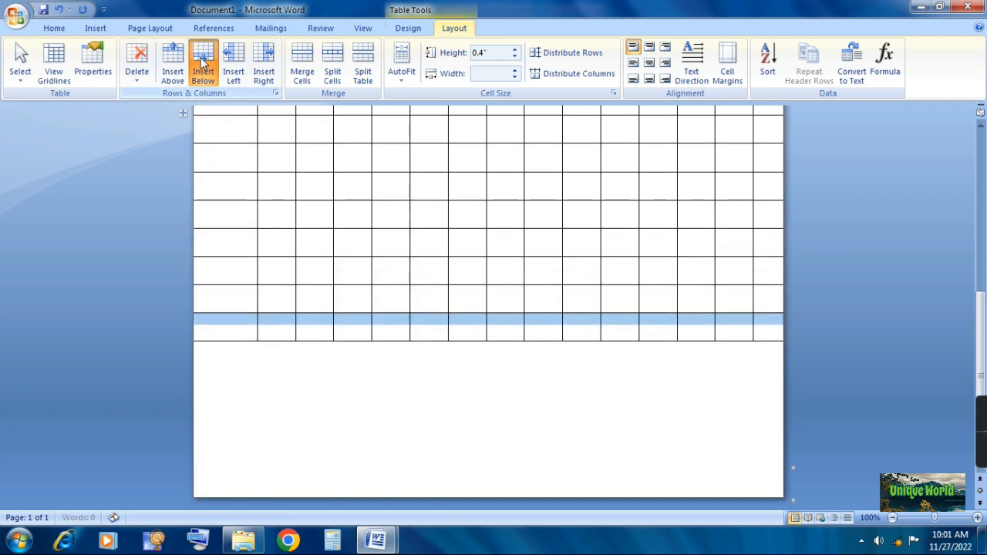
{"action": "left_click", "coordinate": [202, 61]}
{"action": "left_click", "coordinate": [203, 62]}
{"action": "left_click", "coordinate": [202, 62]}
{"action": "left_click", "coordinate": [203, 62]}
{"action": "left_click", "coordinate": [202, 62]}
{"action": "left_click", "coordinate": [203, 61]}
{"action": "left_click", "coordinate": [203, 62]}
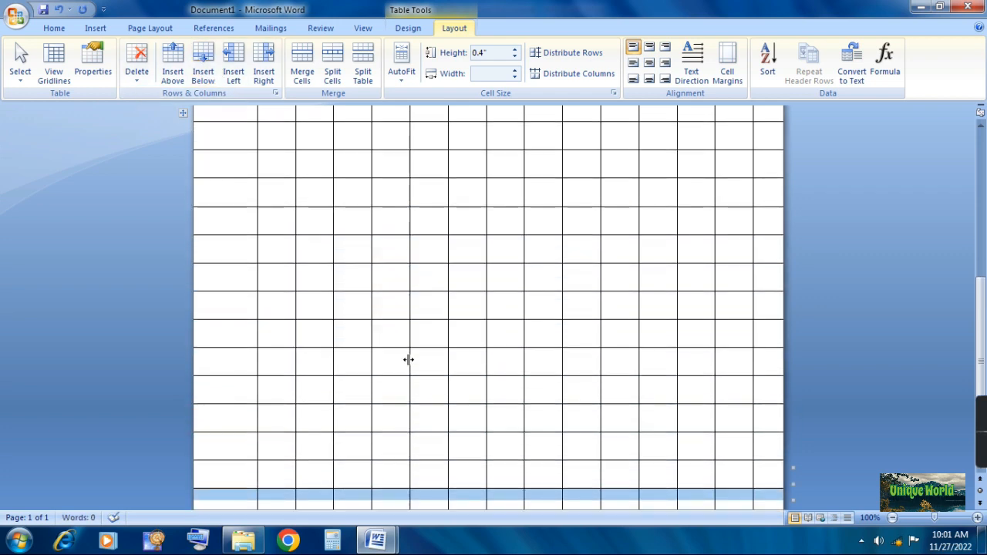
- Set the table border pen to a double line style in the standard red color
{"action": "scroll", "coordinate": [413, 343], "scroll_direction": "up", "scroll_amount": 2}
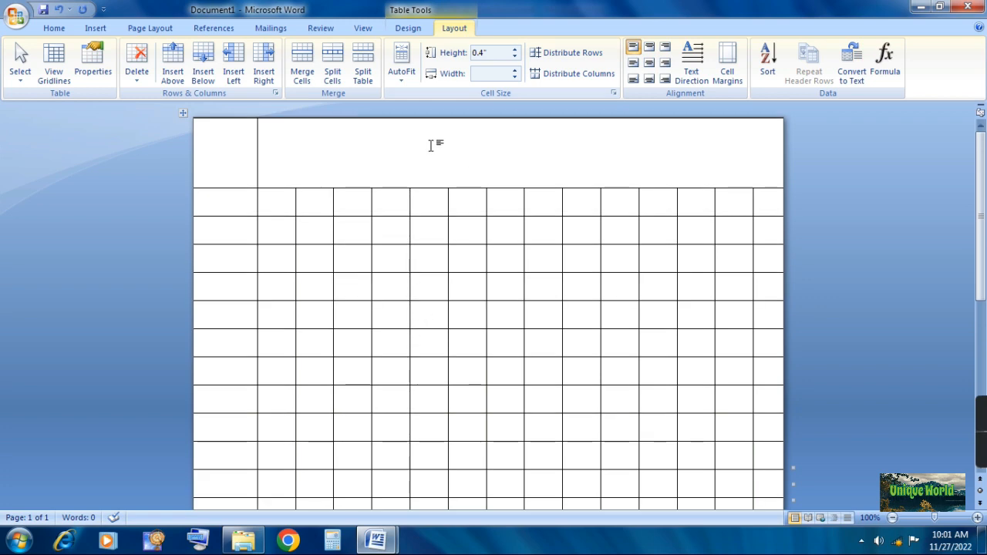
{"action": "left_click", "coordinate": [419, 31]}
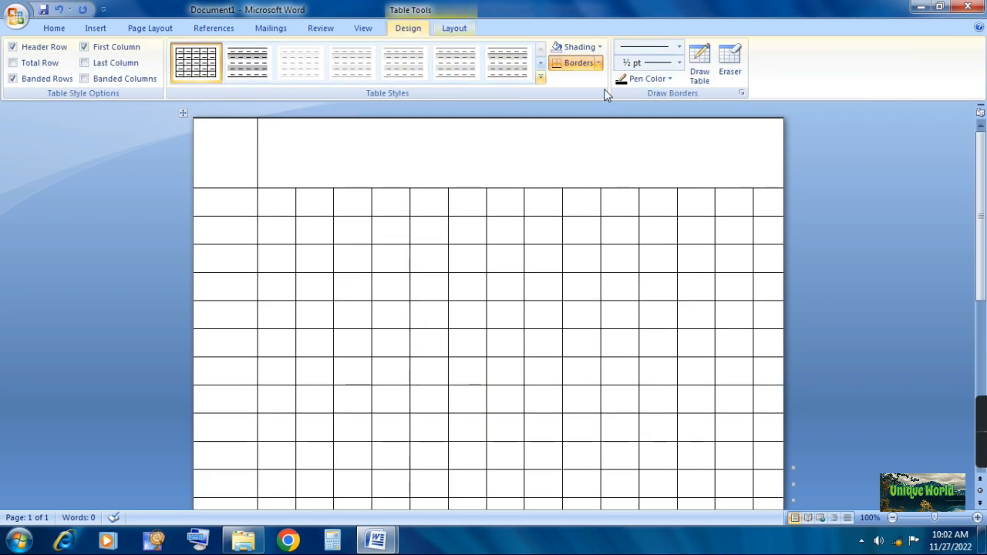
{"action": "left_click", "coordinate": [679, 47]}
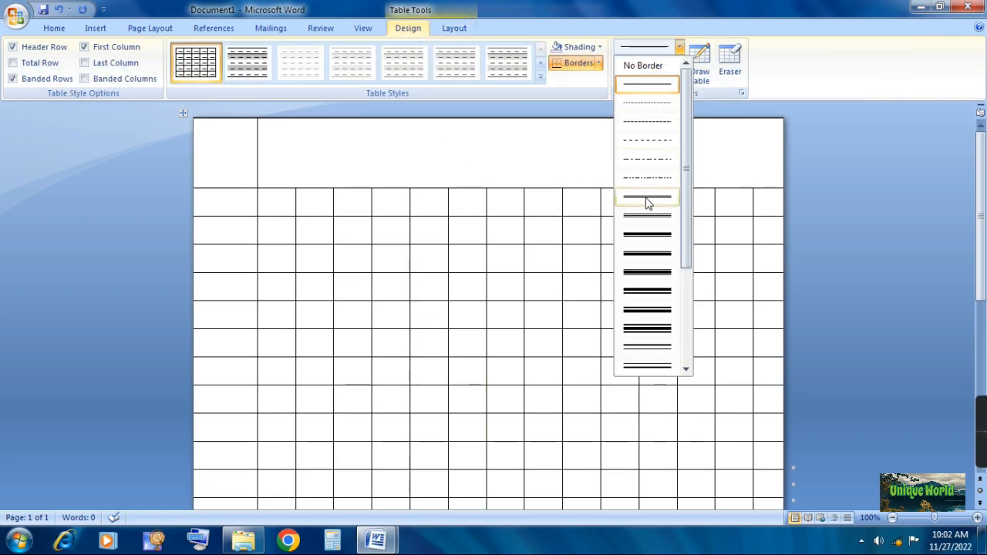
{"action": "left_click", "coordinate": [646, 199]}
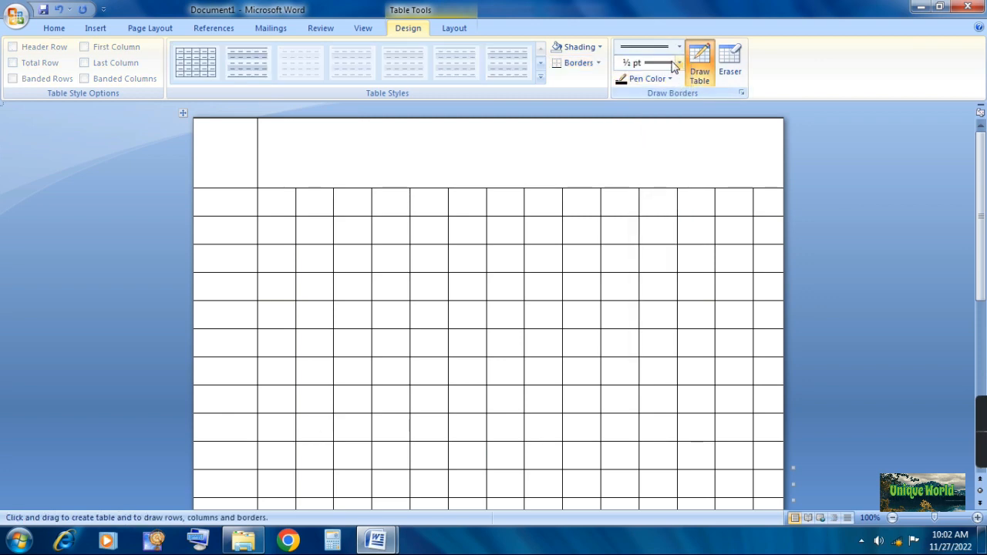
{"action": "left_click", "coordinate": [672, 81]}
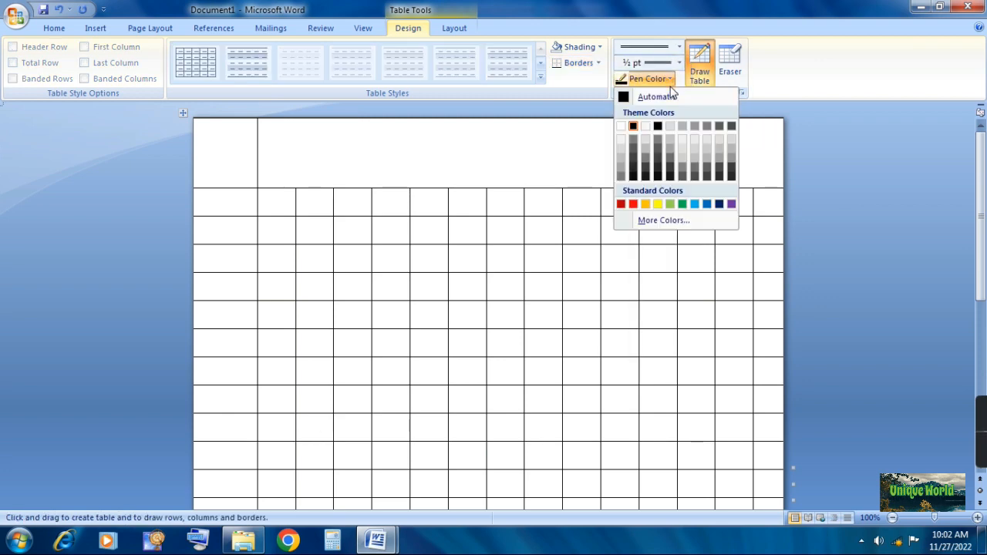
{"action": "left_click", "coordinate": [636, 204]}
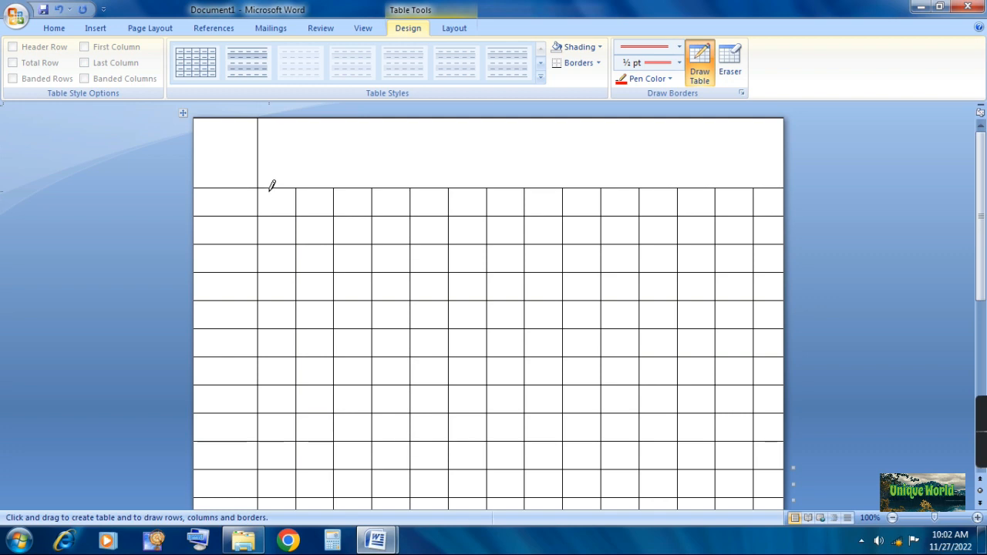
- Draw the red double border under the table's first row and along the first column's right edge for the full page height
{"action": "left_click_drag", "start_coordinate": [268, 183], "coordinate": [817, 183]}
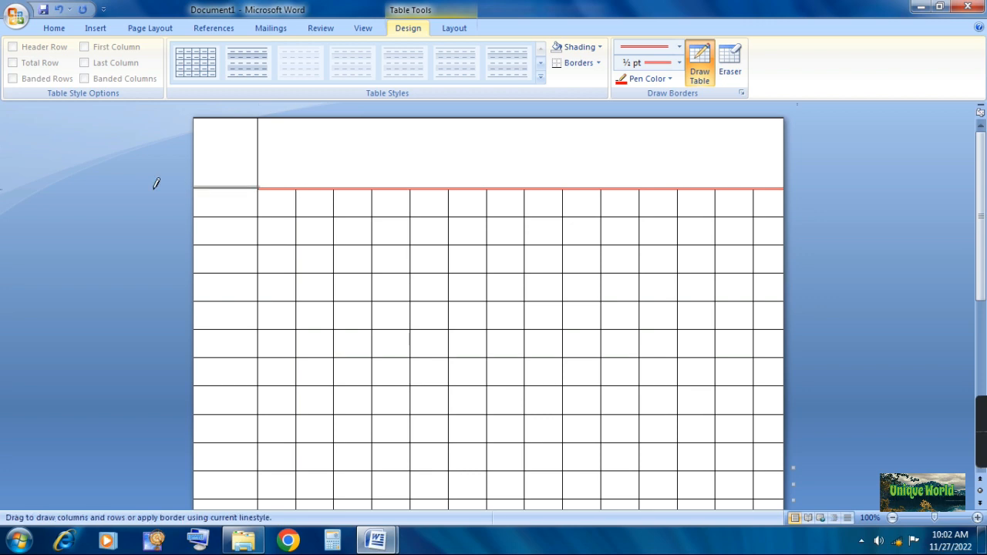
{"action": "mouse_move", "coordinate": [194, 185]}
{"action": "left_mouse_down"}
{"action": "mouse_move", "coordinate": [260, 172]}
{"action": "mouse_move", "coordinate": [262, 101]}
{"action": "left_mouse_up"}
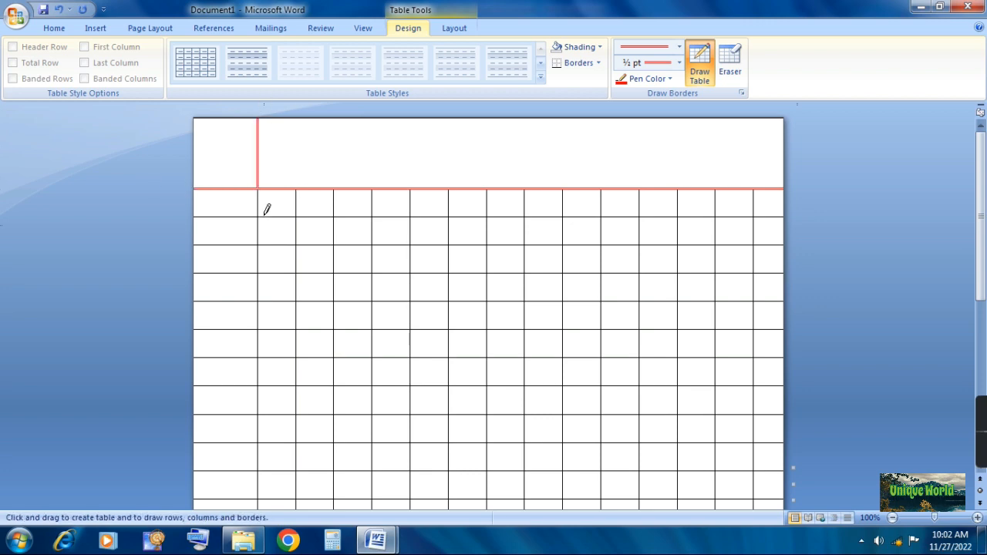
{"action": "left_click_drag", "start_coordinate": [260, 182], "coordinate": [269, 447]}
{"action": "scroll", "coordinate": [274, 392], "scroll_direction": "down", "scroll_amount": 4}
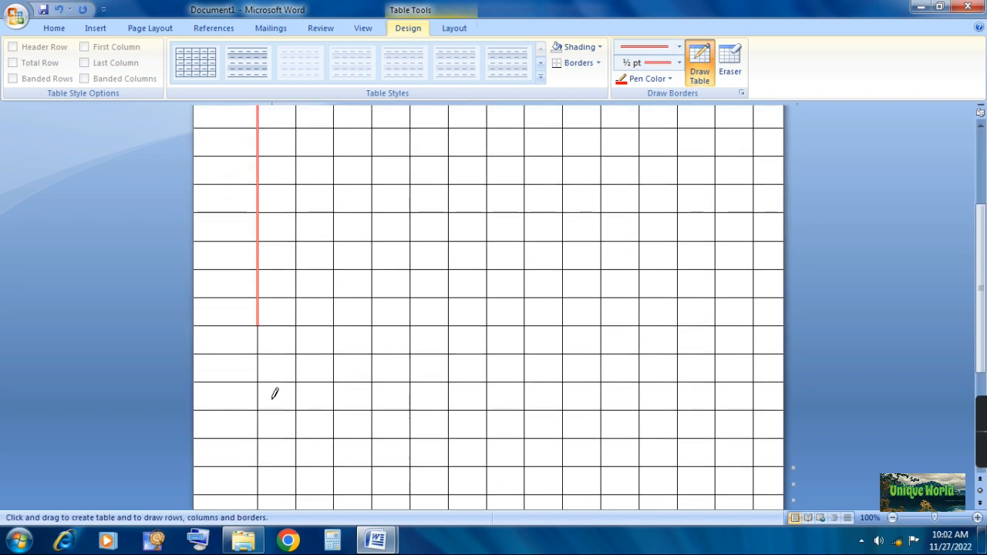
{"action": "scroll", "coordinate": [262, 324], "scroll_direction": "down", "scroll_amount": 5}
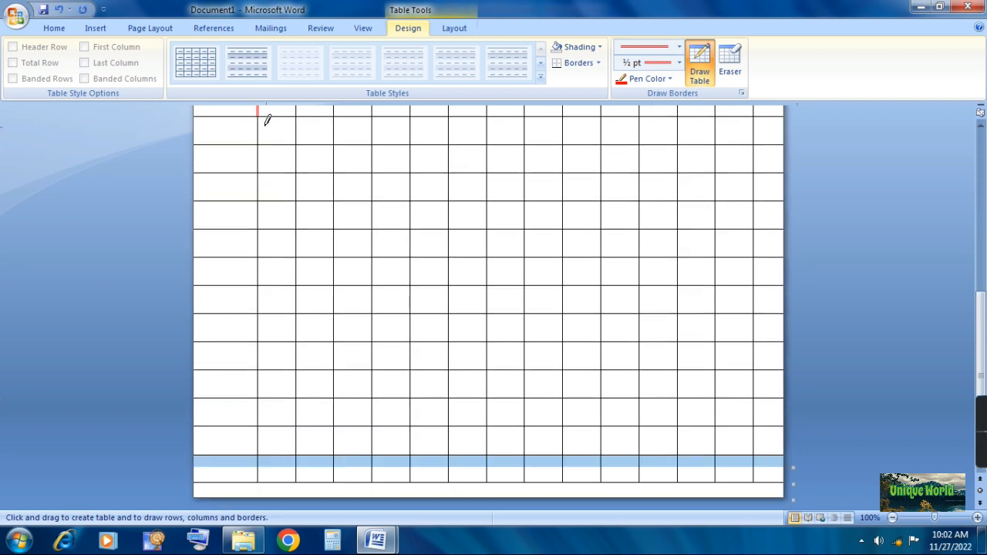
{"action": "mouse_move", "coordinate": [260, 109]}
{"action": "left_mouse_down"}
{"action": "mouse_move", "coordinate": [236, 388]}
{"action": "mouse_move", "coordinate": [273, 468]}
{"action": "mouse_move", "coordinate": [270, 484]}
{"action": "left_mouse_up"}
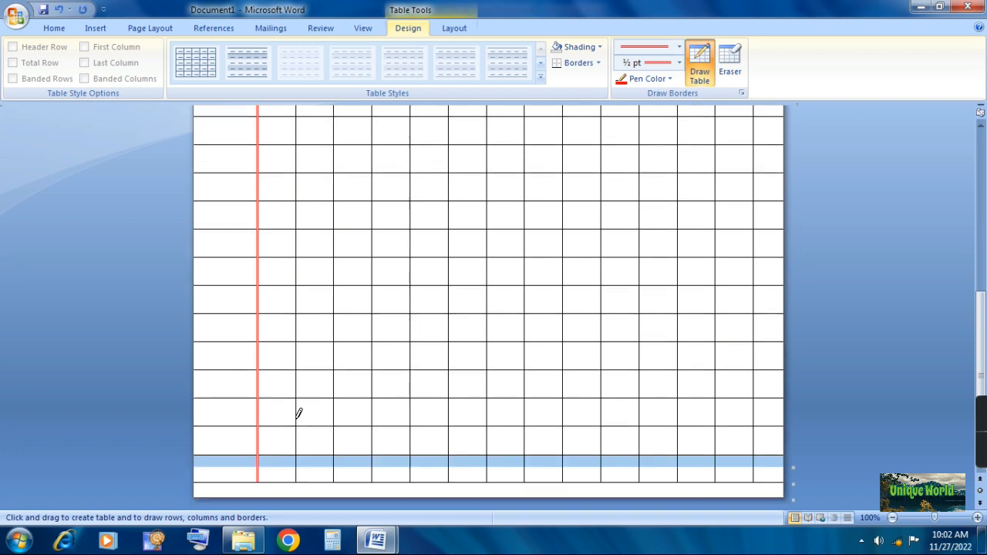
{"action": "scroll", "coordinate": [300, 412], "scroll_direction": "up", "scroll_amount": 3}
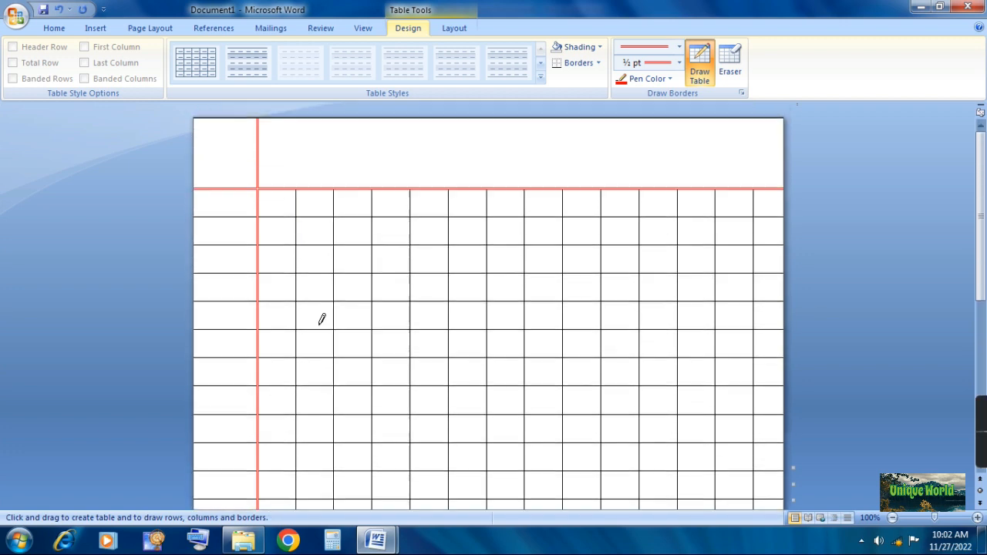
{"action": "left_click", "coordinate": [698, 63]}
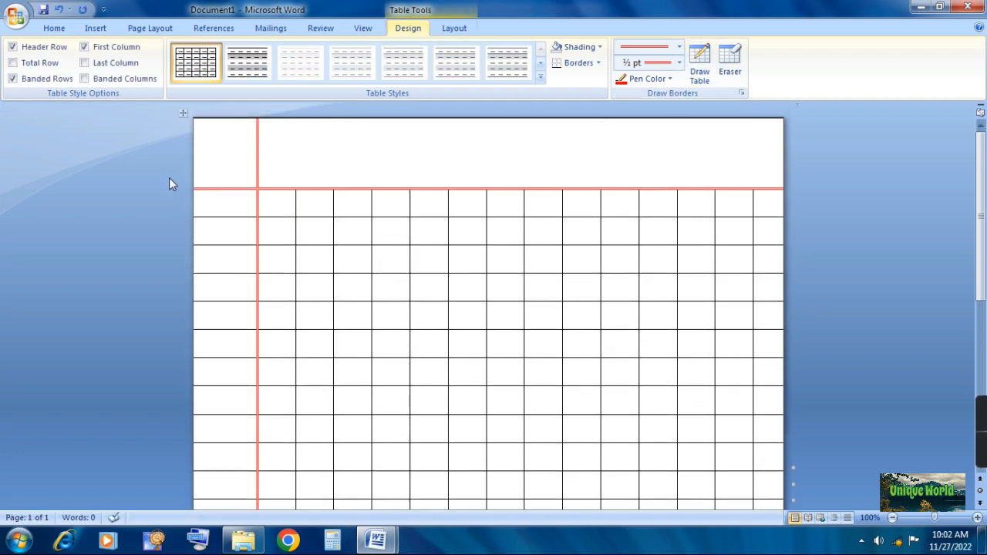
- Draw a rounded rectangle about 1.73" wide and 0.82" high near the right end of the table's first row
{"action": "left_click", "coordinate": [96, 28]}
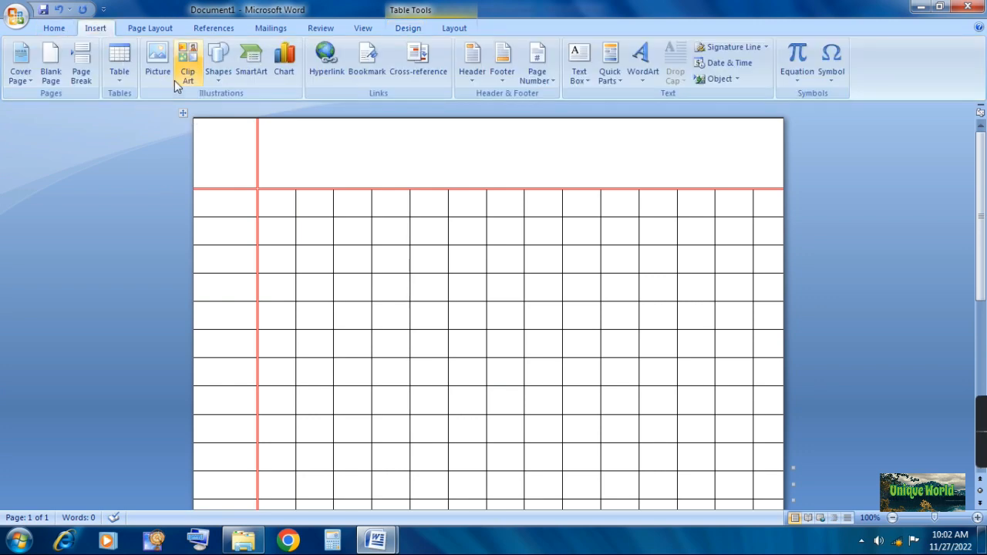
{"action": "left_click", "coordinate": [218, 71]}
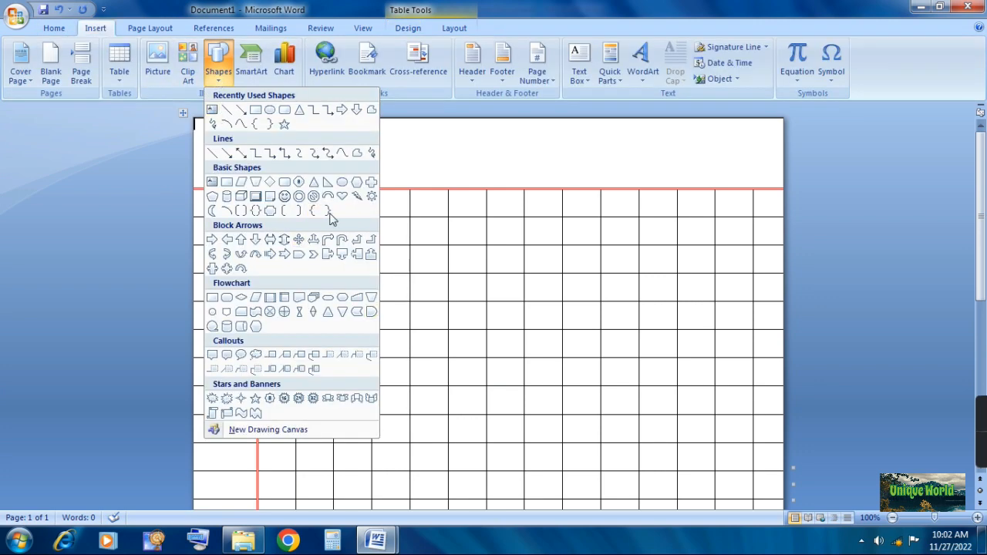
{"action": "left_click", "coordinate": [285, 110]}
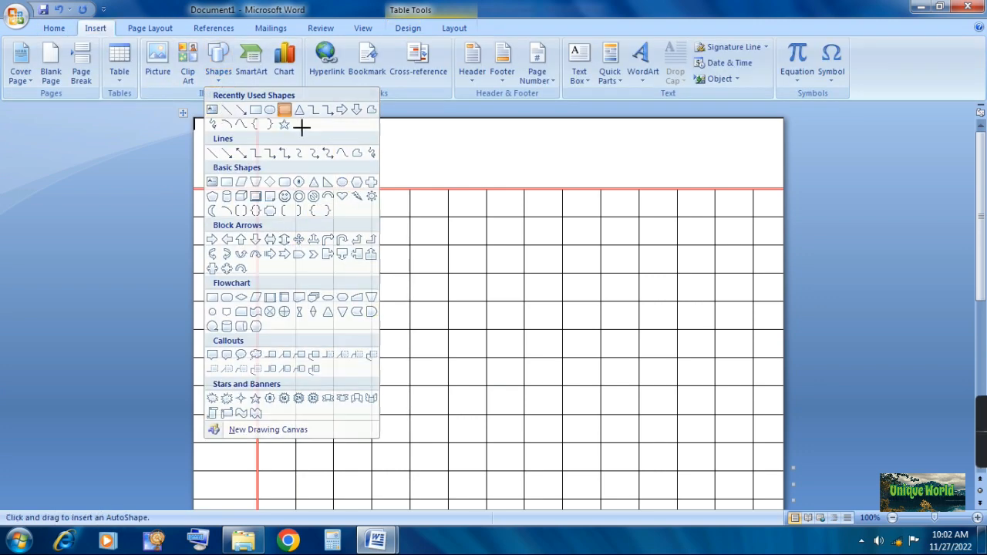
{"action": "mouse_move", "coordinate": [625, 124]}
{"action": "left_mouse_down"}
{"action": "mouse_move", "coordinate": [756, 159]}
{"action": "mouse_move", "coordinate": [764, 177]}
{"action": "mouse_move", "coordinate": [746, 181]}
{"action": "left_mouse_up"}
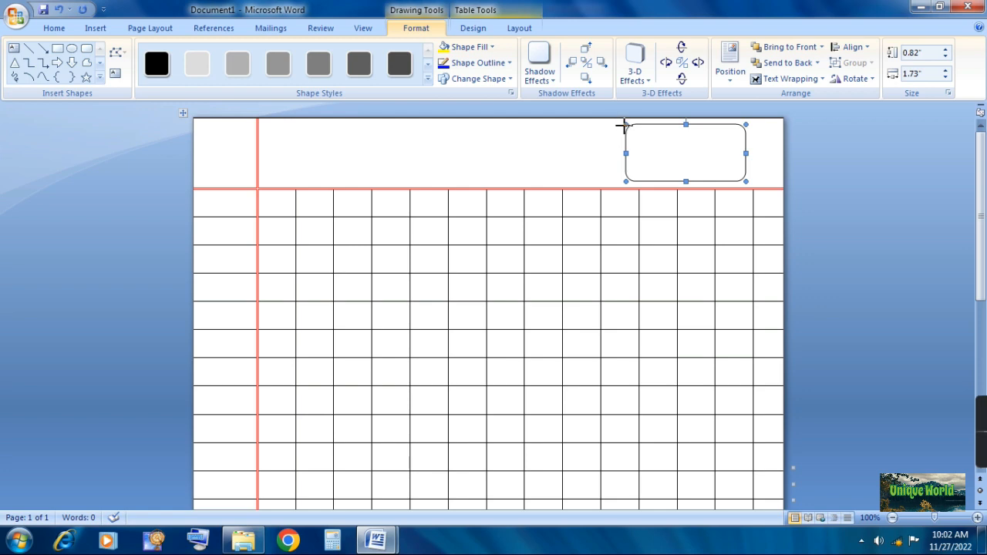
{"action": "left_click", "coordinate": [631, 127]}
{"action": "left_click", "coordinate": [626, 123]}
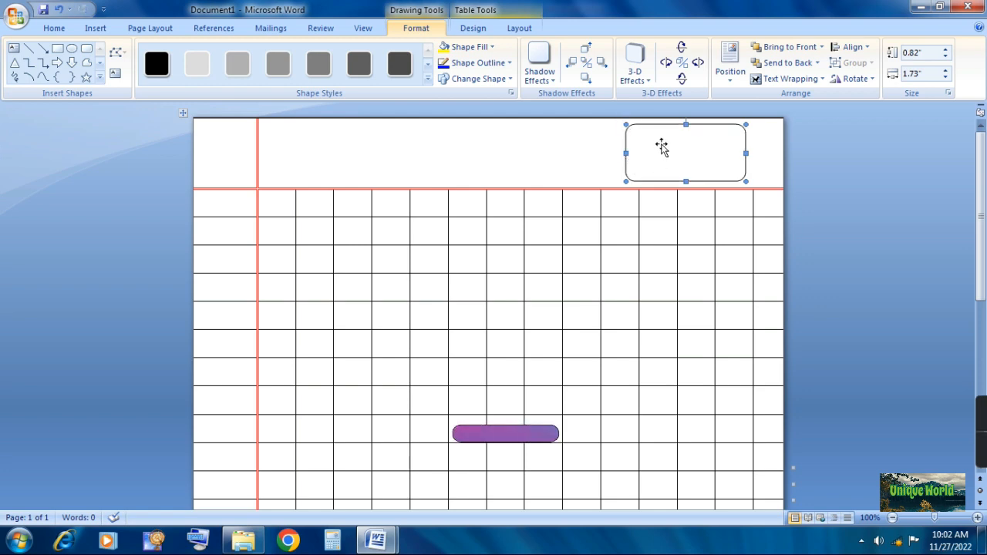
- Add two lines of text to the rounded rectangle, "Date" and "Page", each followed by a row of dots
{"action": "right_click", "coordinate": [662, 144]}
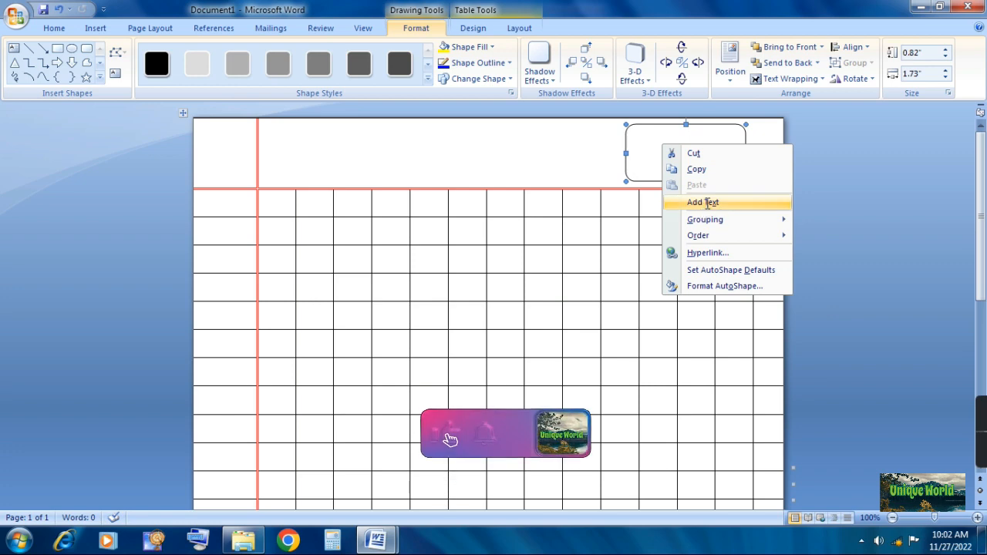
{"action": "left_click", "coordinate": [703, 203]}
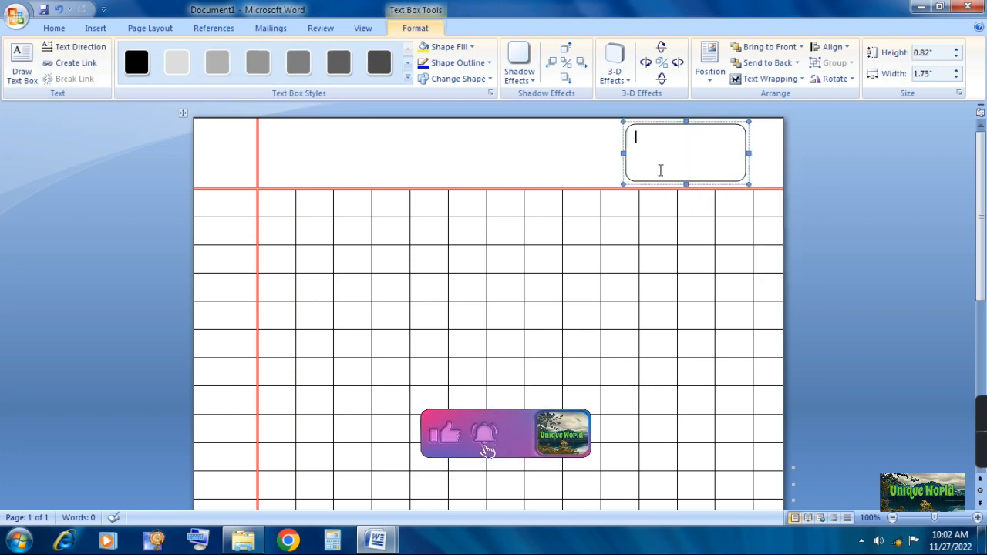
{"action": "type", "text": "Date..............."}
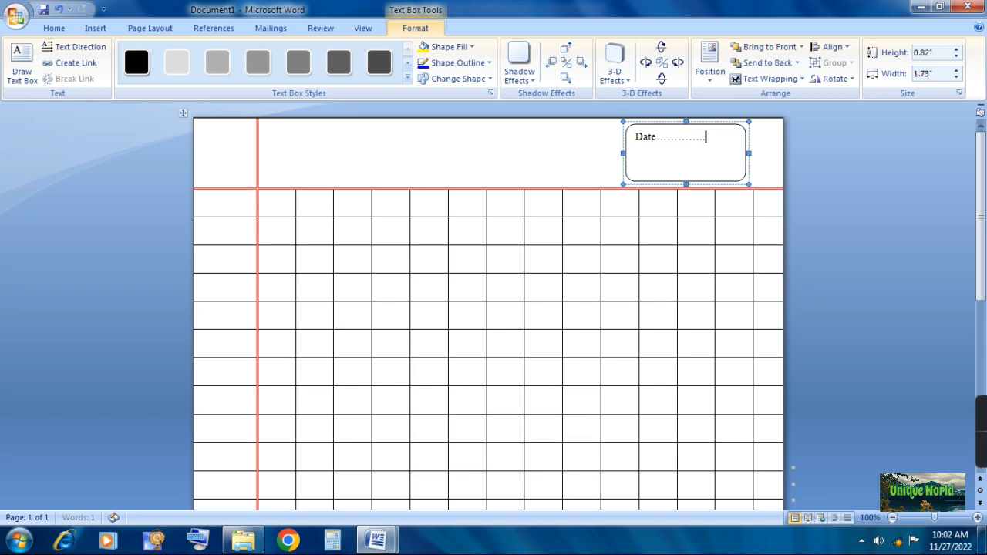
{"action": "key", "text": "Return"}
{"action": "type", "text": "P"}
{"action": "key", "text": "BackSpace"}
{"action": "type", "text": "Page............."}
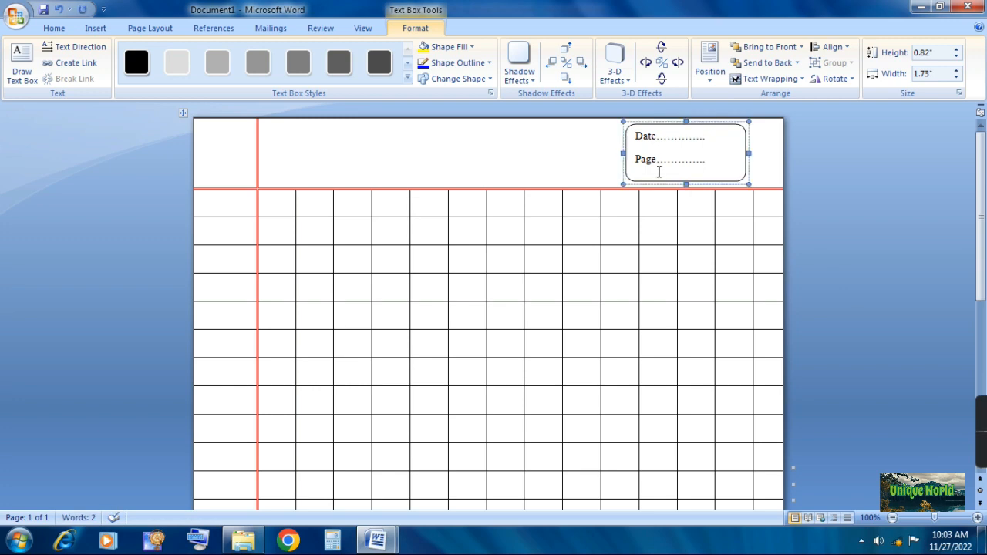
- Set the rounded rectangle's outline and its Date and Page text to the standard red color
{"action": "left_click_drag", "start_coordinate": [637, 133], "coordinate": [694, 162]}
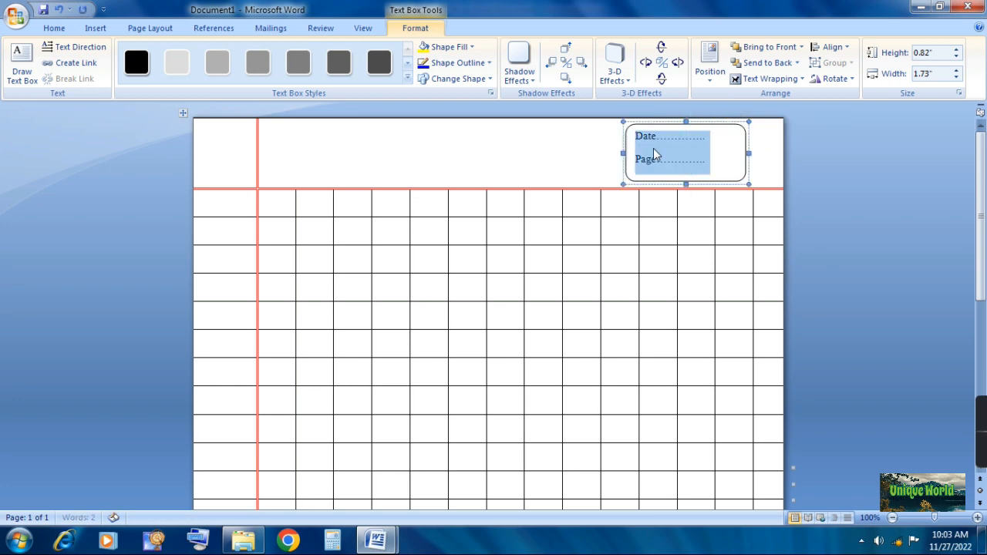
{"action": "left_click", "coordinate": [485, 67]}
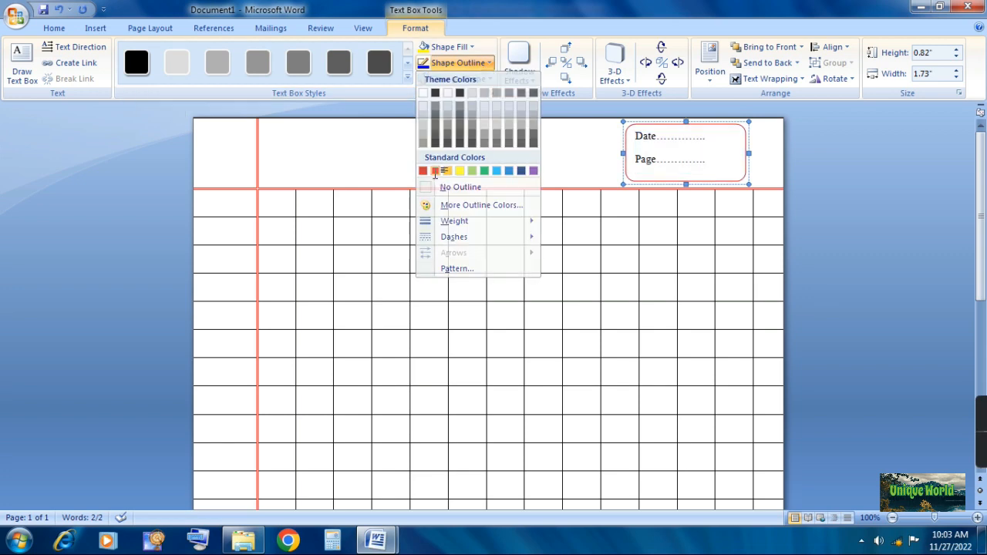
{"action": "left_click", "coordinate": [435, 170]}
{"action": "left_click", "coordinate": [82, 32]}
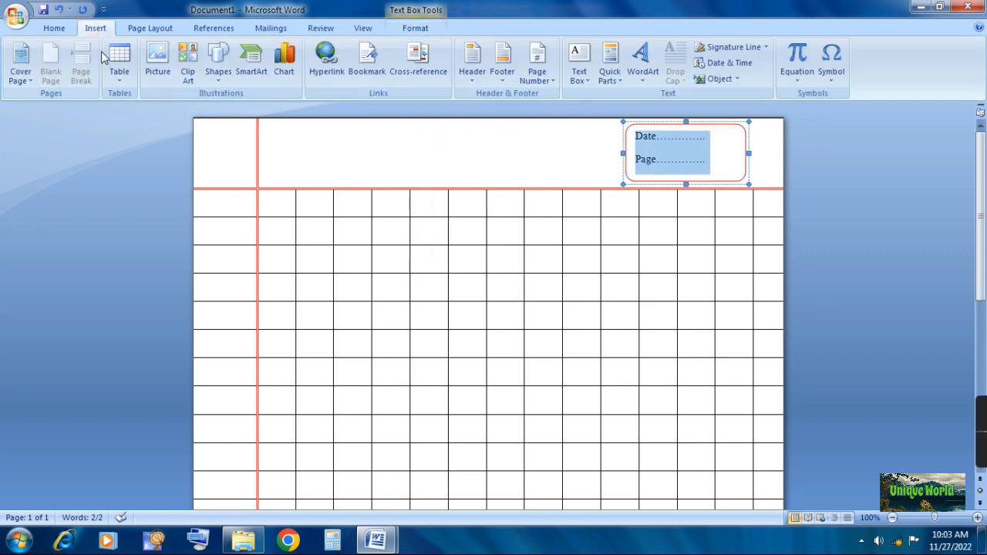
{"action": "left_click", "coordinate": [68, 34]}
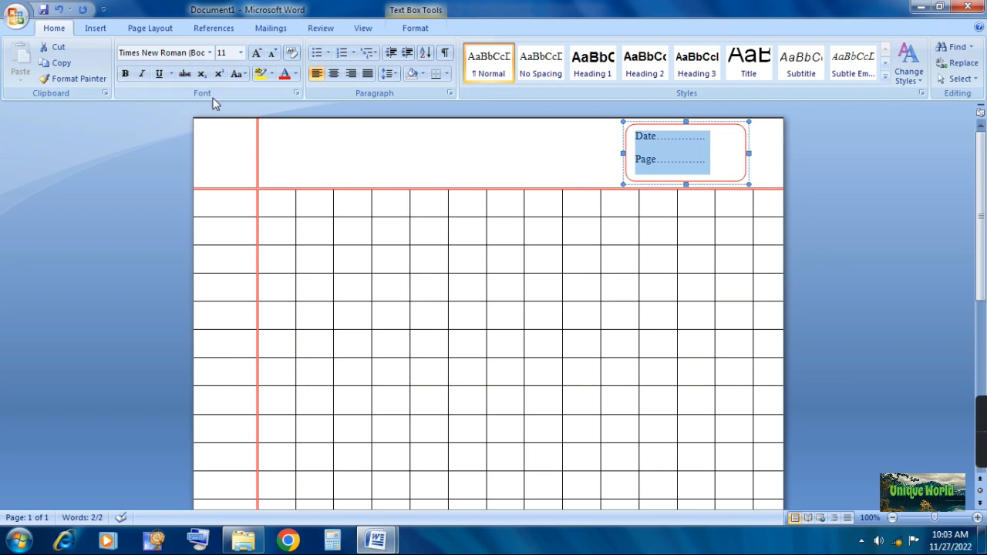
{"action": "left_click", "coordinate": [291, 78]}
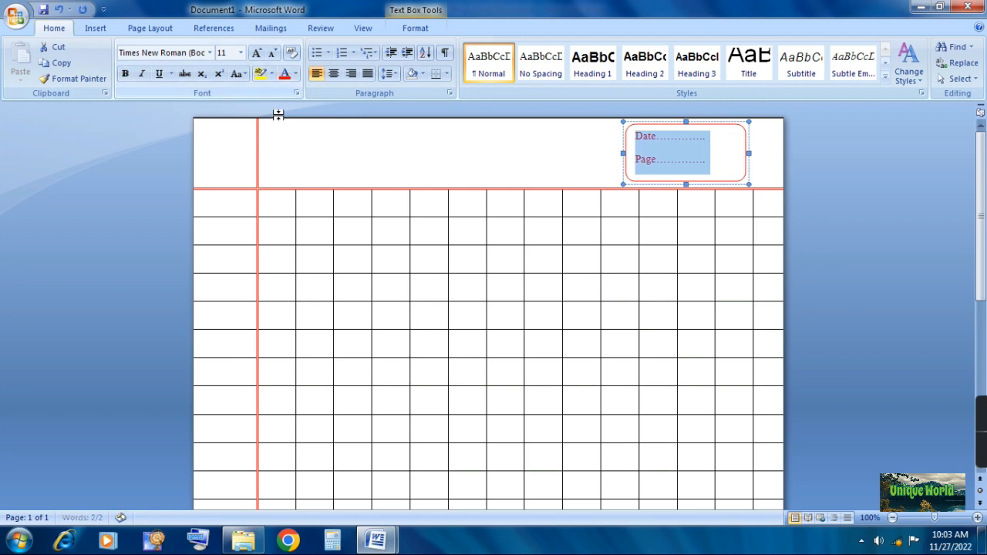
- Center the Date and Page lines within the rounded rectangle
{"action": "left_click", "coordinate": [335, 74]}
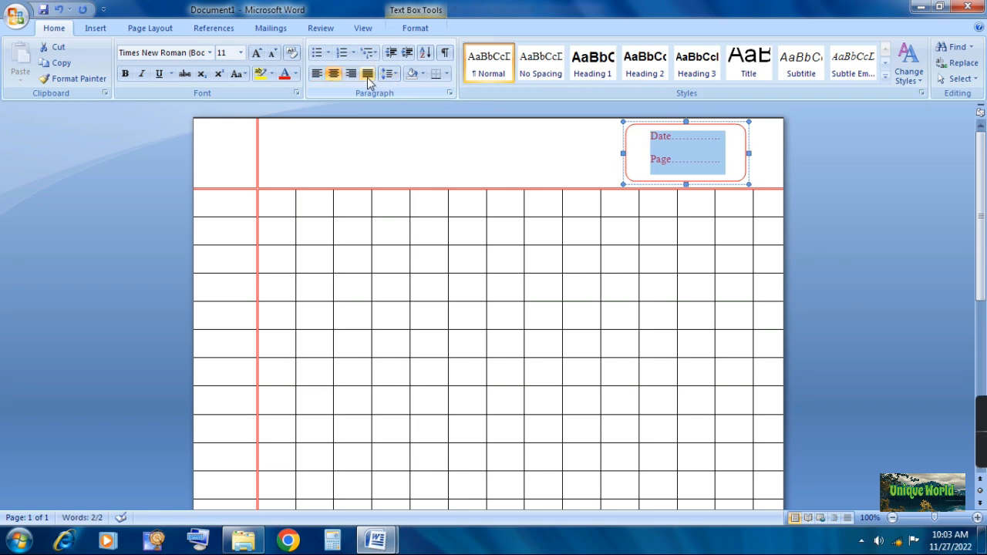
{"action": "left_click", "coordinate": [369, 79]}
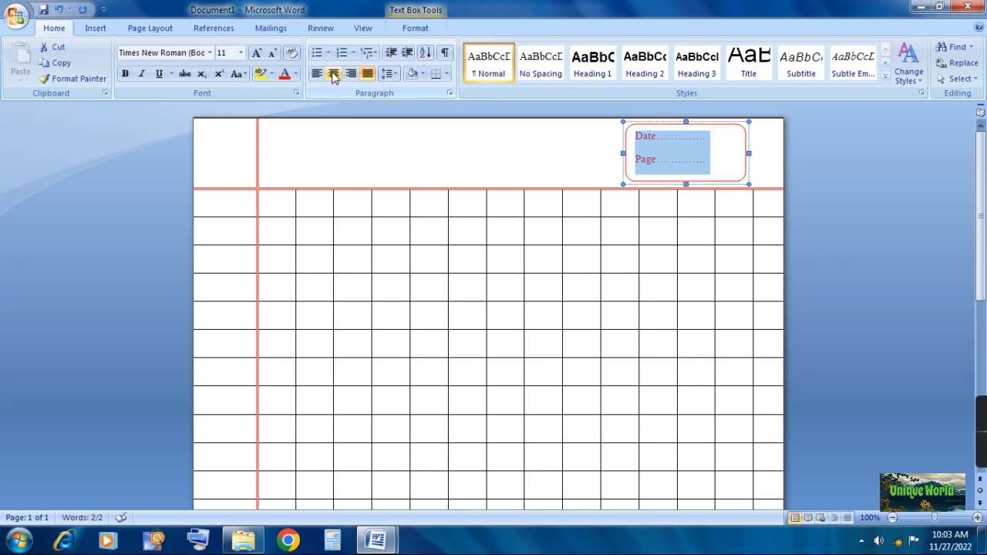
{"action": "left_click", "coordinate": [334, 74]}
- Try 1.5 line spacing on the Date and Page lines and set it back to 1.15
{"action": "left_click", "coordinate": [393, 74]}
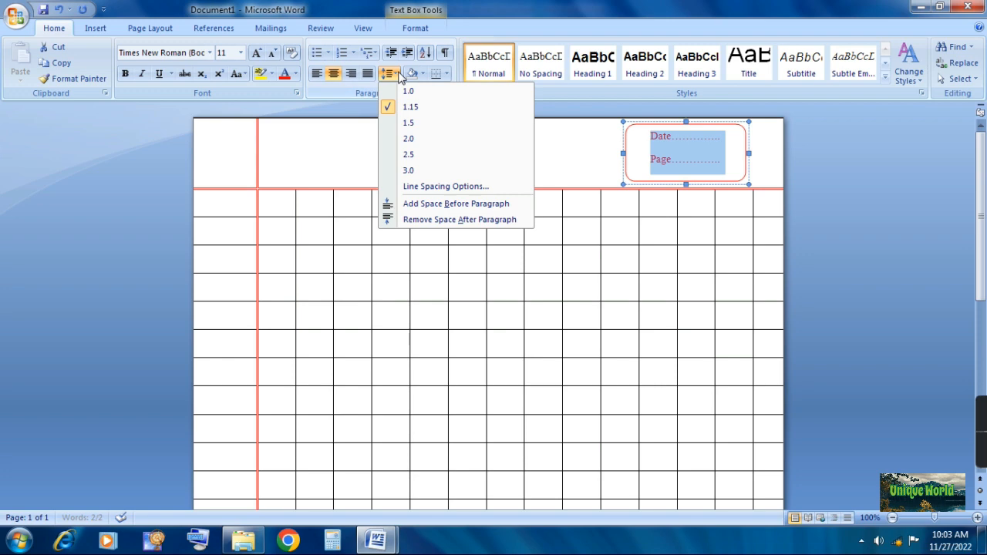
{"action": "left_click", "coordinate": [409, 123]}
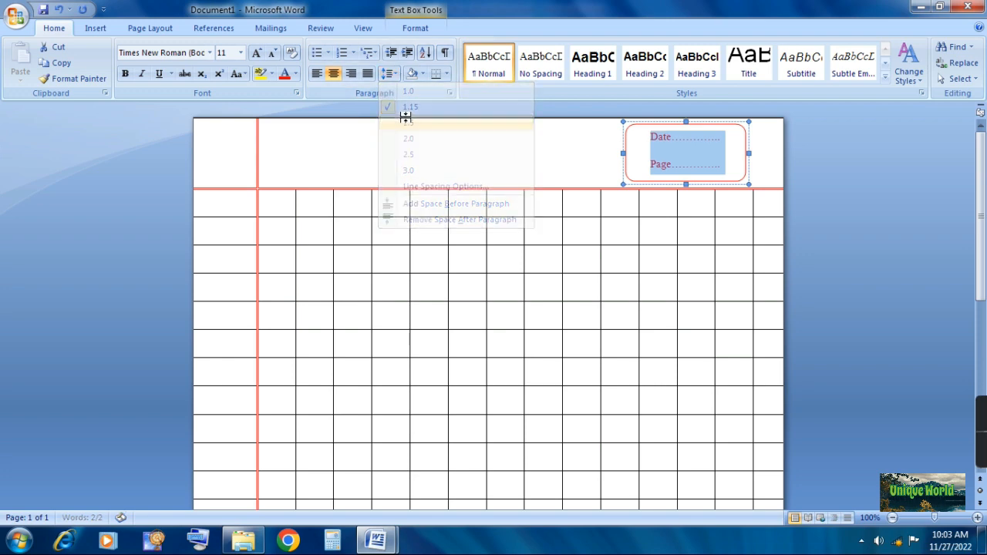
{"action": "left_click", "coordinate": [388, 73]}
{"action": "left_click", "coordinate": [404, 109]}
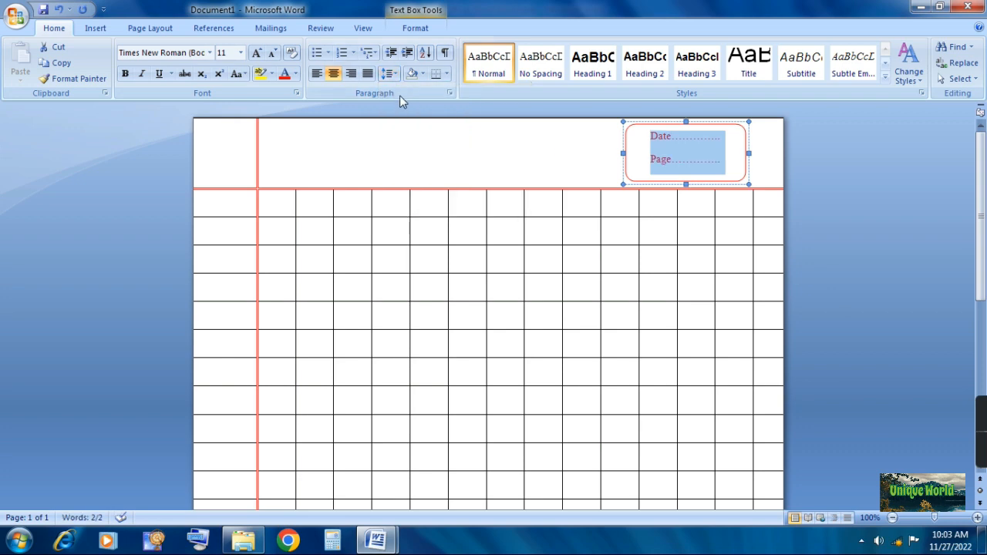
- Deselect the box and examine the whole page's grid, red double margin lines and Date/Page box
{"action": "left_click", "coordinate": [432, 162]}
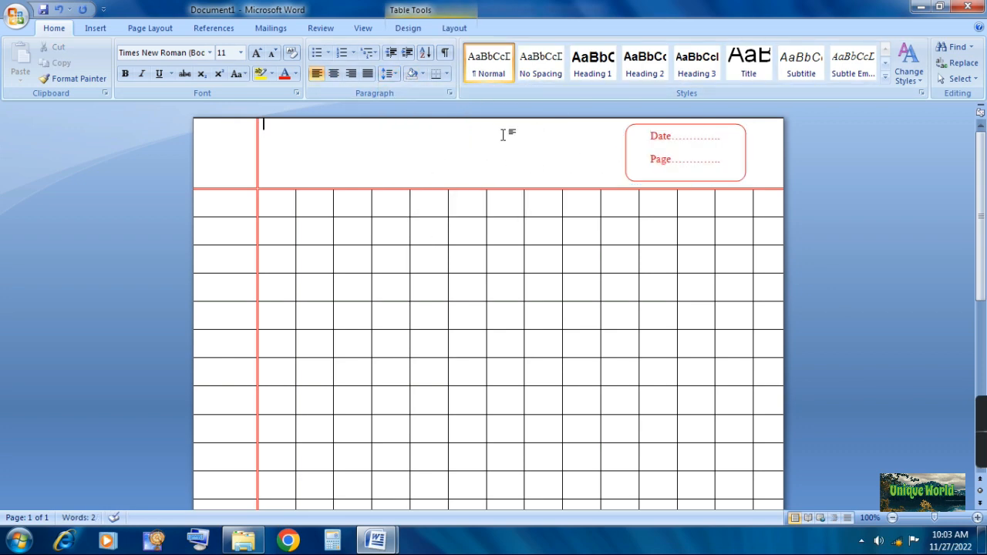
{"action": "scroll", "coordinate": [470, 234], "scroll_direction": "down", "scroll_amount": 2}
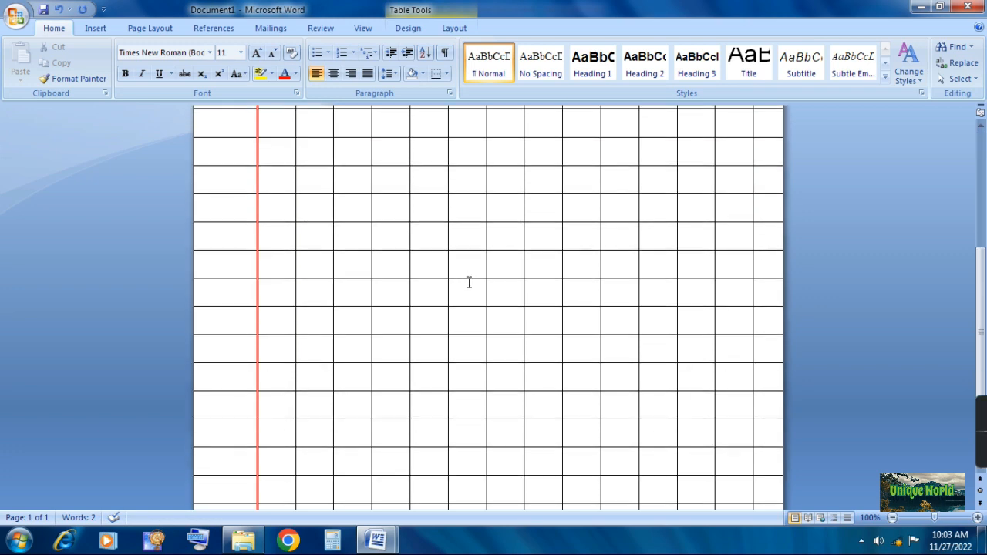
{"action": "scroll", "coordinate": [467, 293], "scroll_direction": "up", "scroll_amount": 2}
{"action": "scroll", "coordinate": [465, 295], "scroll_direction": "down", "scroll_amount": 2}
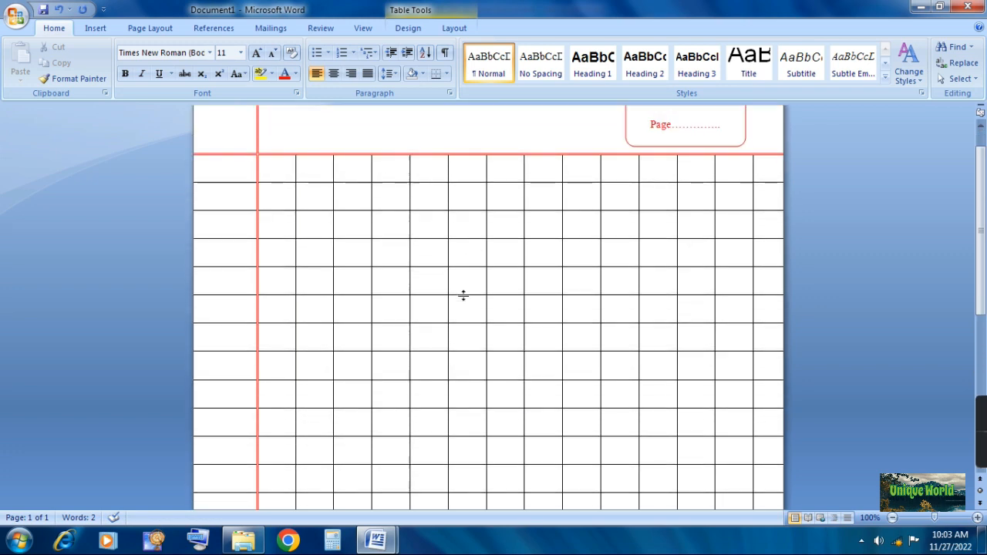
{"action": "scroll", "coordinate": [438, 340], "scroll_direction": "up", "scroll_amount": 2}
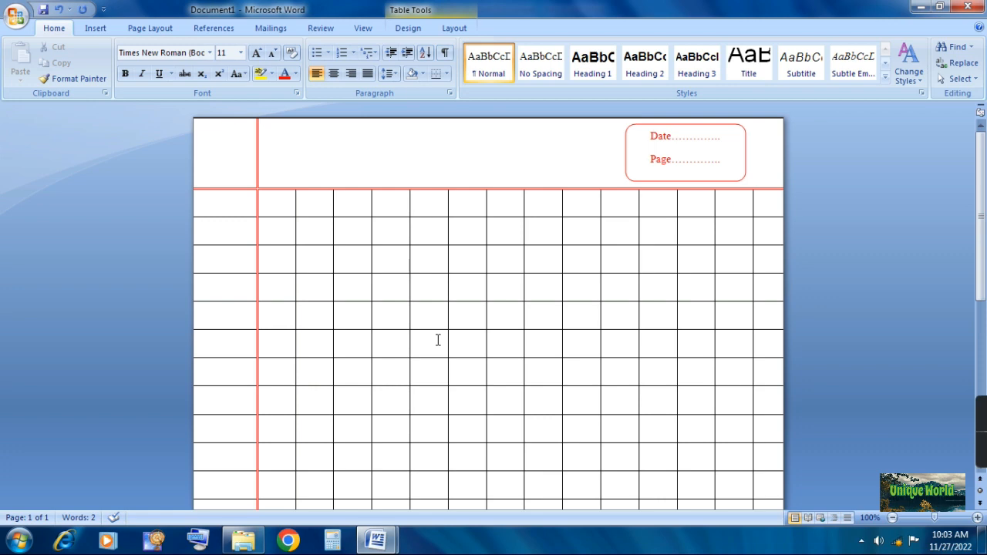
{"action": "scroll", "coordinate": [437, 340], "scroll_direction": "down", "scroll_amount": 2}
{"action": "scroll", "coordinate": [437, 340], "scroll_direction": "up", "scroll_amount": 2}
{"action": "scroll", "coordinate": [436, 337], "scroll_direction": "down", "scroll_amount": 3}
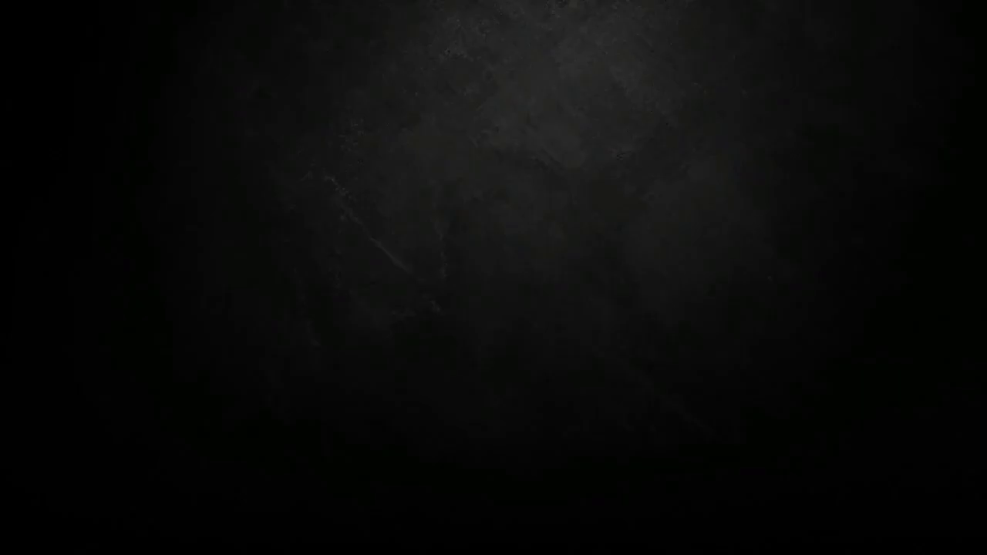